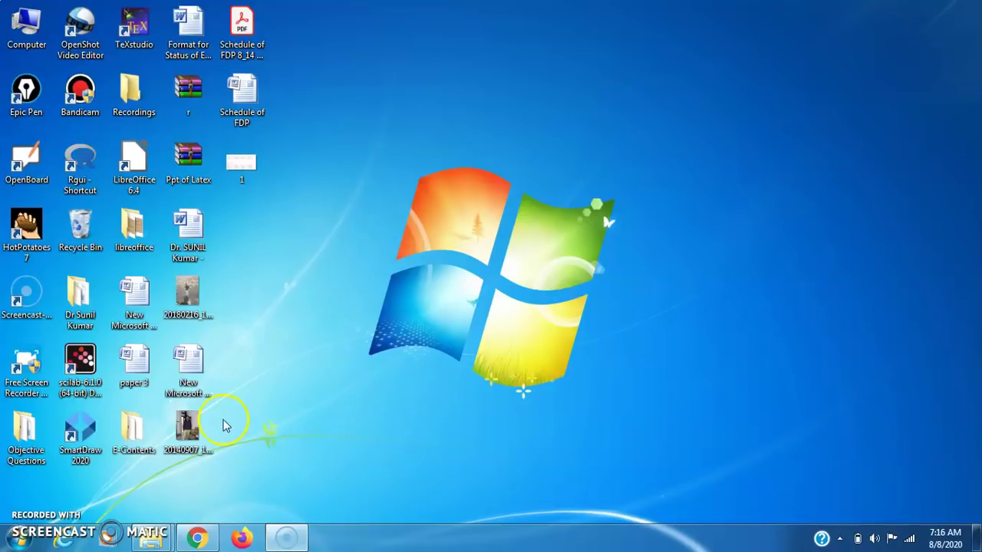
Switch to Chrome and bring up the Gmail inbox.
left_click(207, 539)
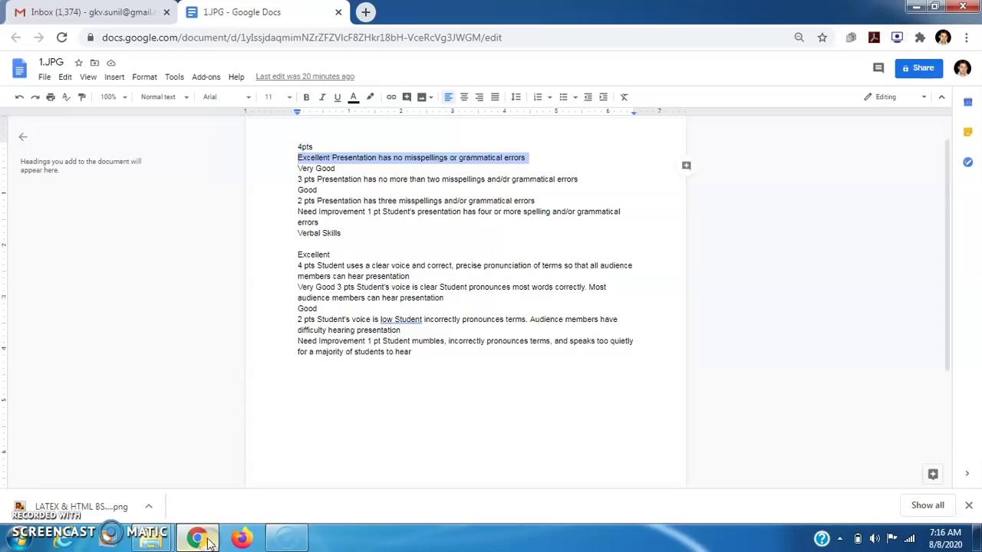
left_click(107, 9)
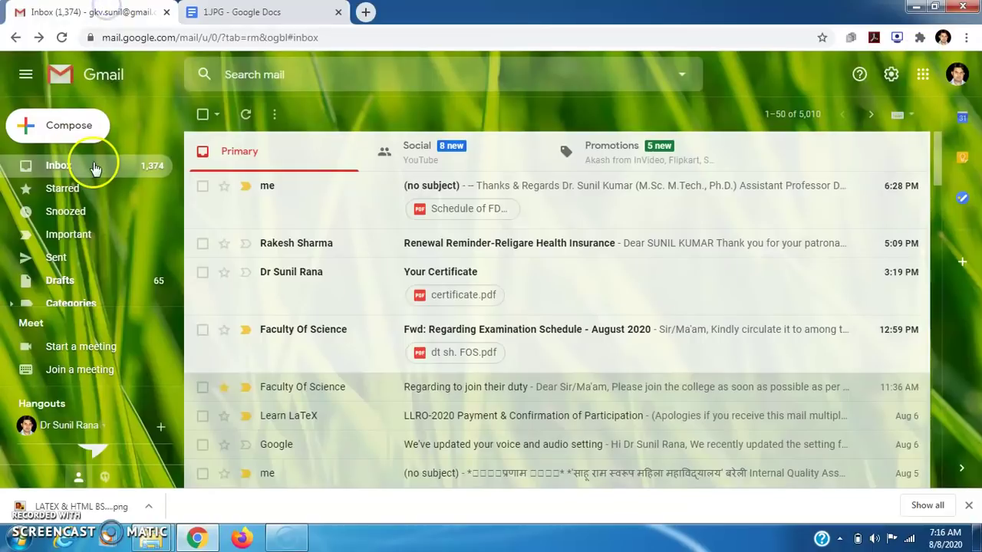
left_click(922, 77)
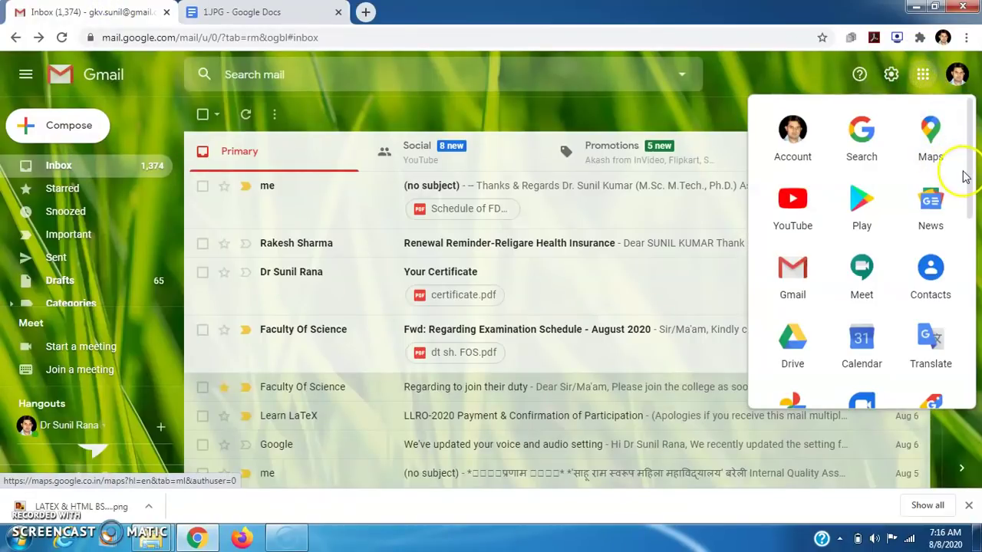
right_click(969, 203)
left_click(965, 194)
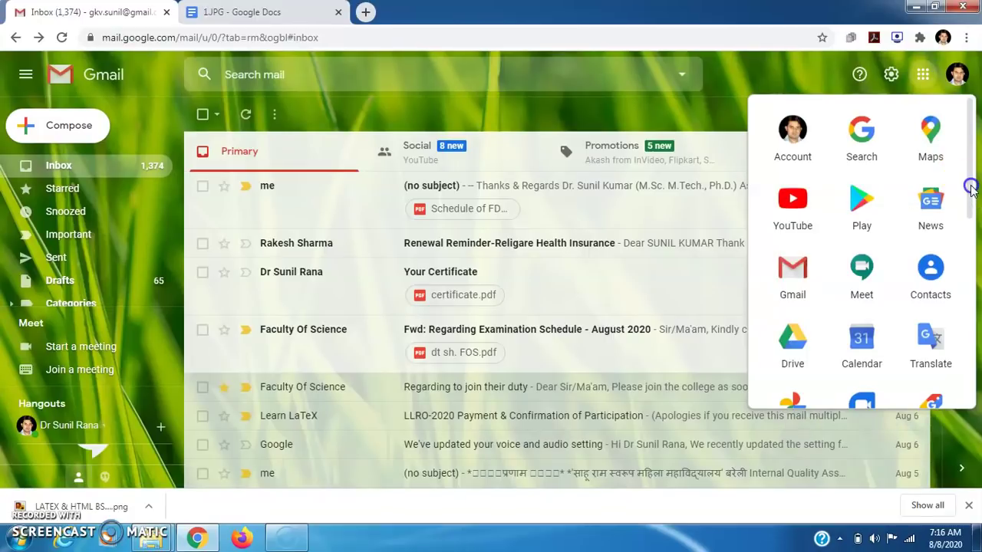
right_click(970, 219)
left_click(953, 169)
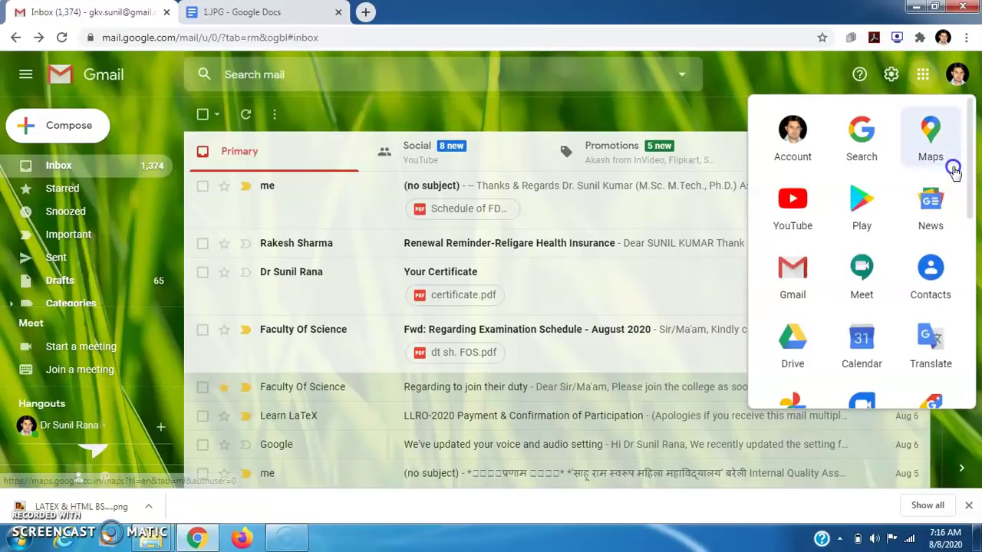
left_click(954, 169)
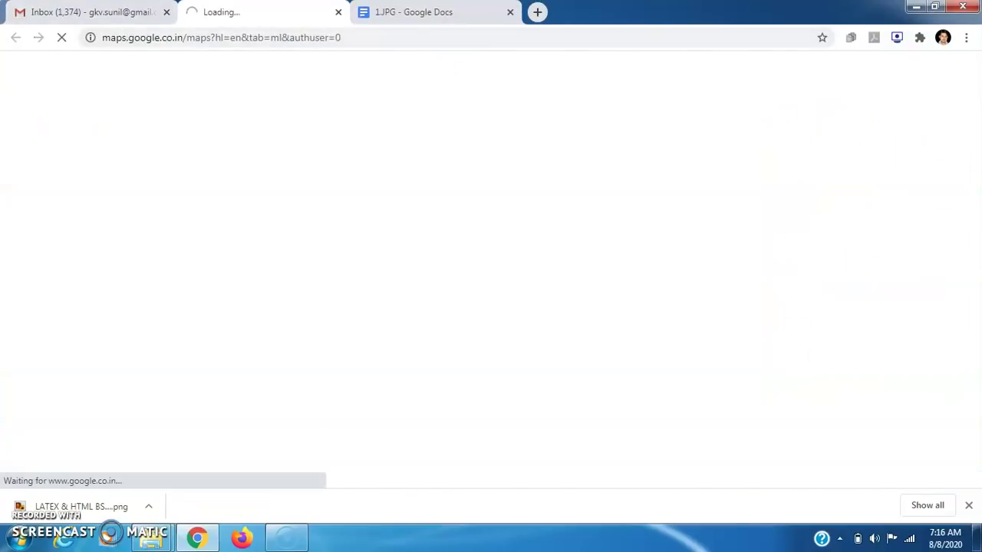
left_click(84, 11)
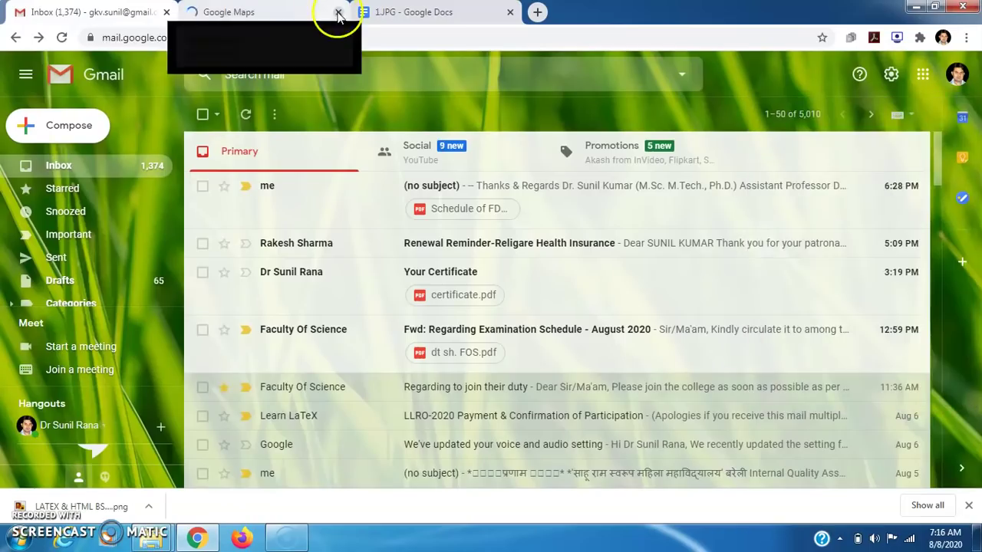
left_click(338, 12)
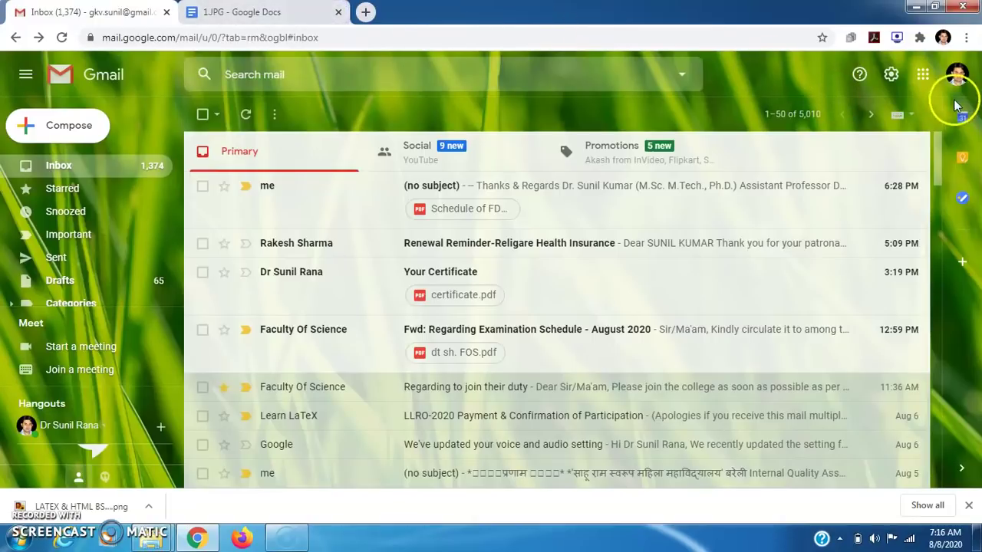
left_click(919, 77)
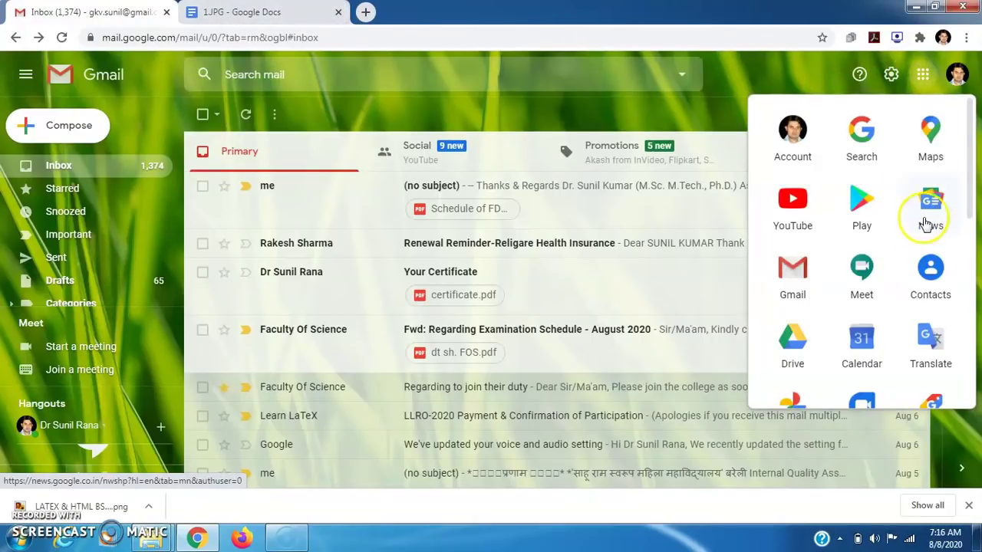
right_click(970, 221)
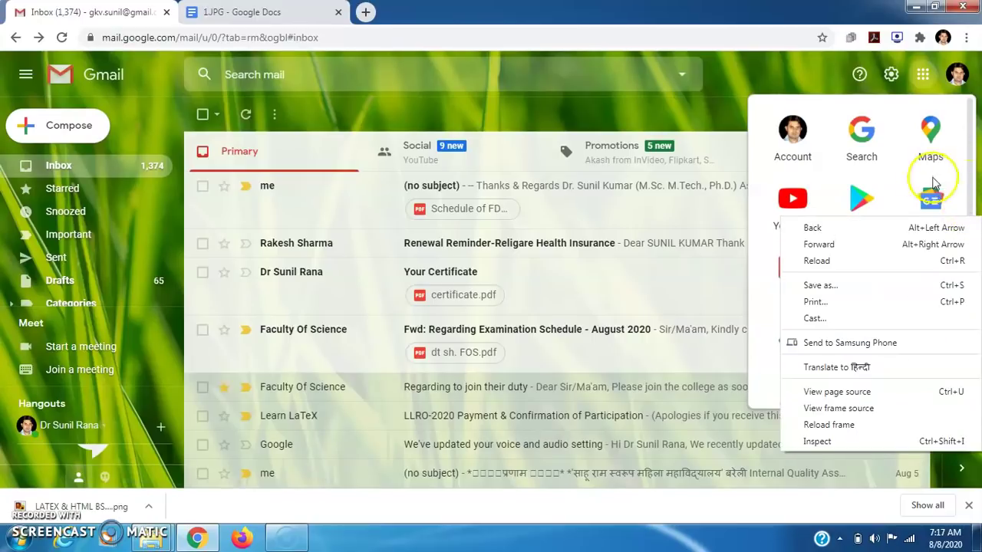
left_click(688, 123)
left_click(688, 123)
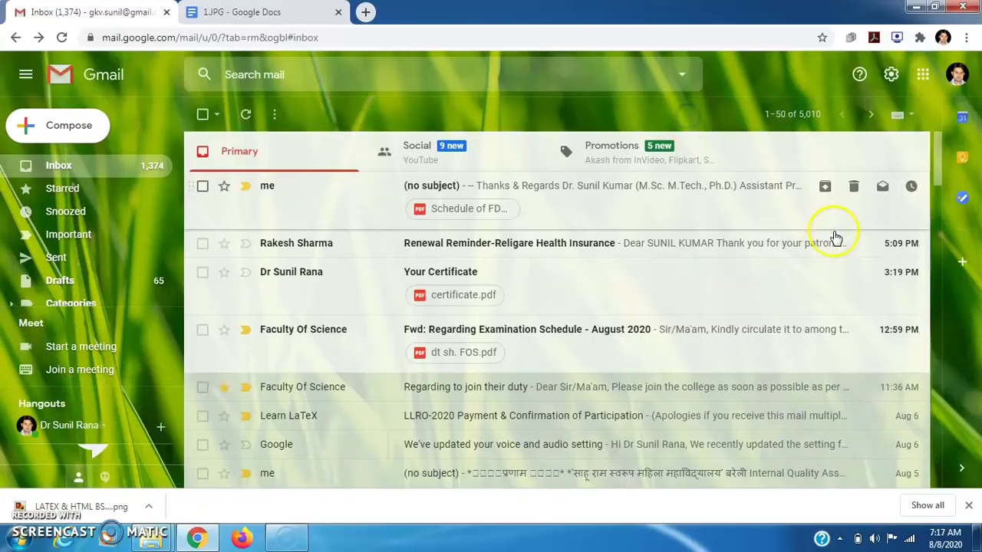
left_click(923, 75)
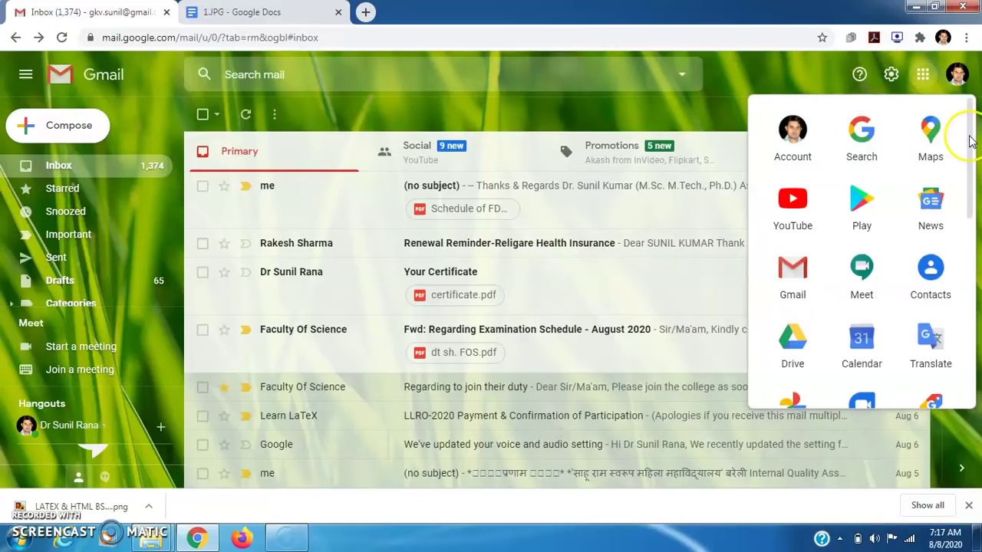
left_click_drag(970, 136, 971, 228)
right_click(966, 253)
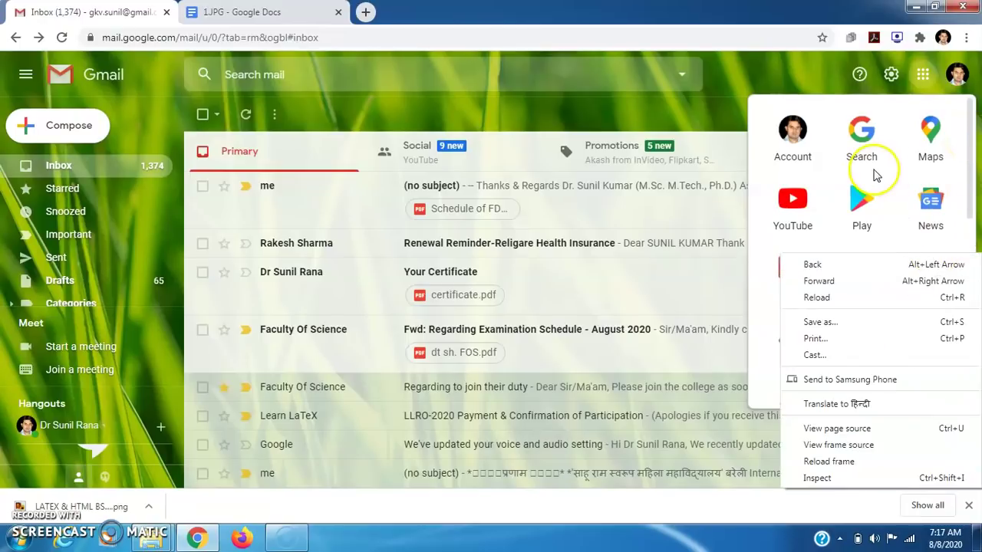
left_click(704, 114)
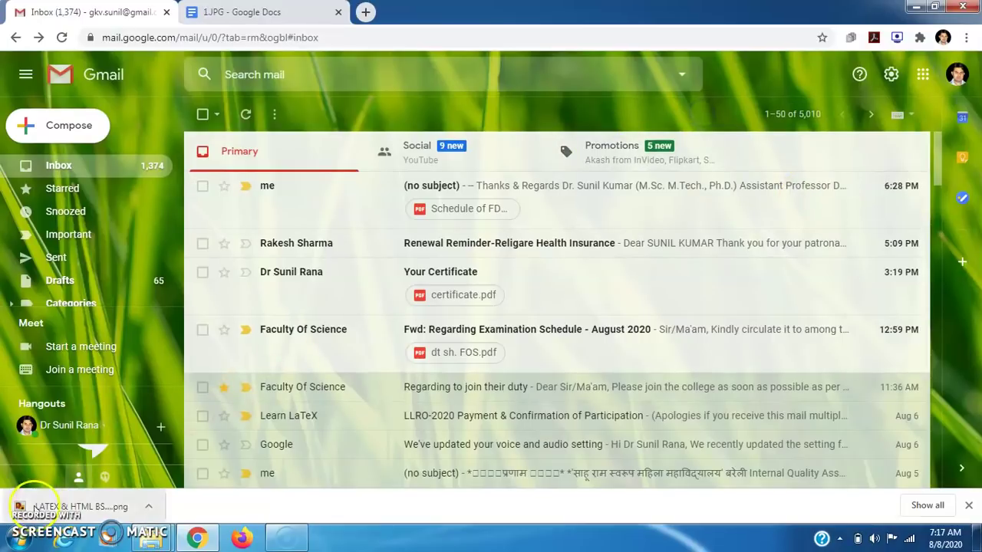
Open Google Classroom from the list of Google apps in Gmail.
left_click(922, 74)
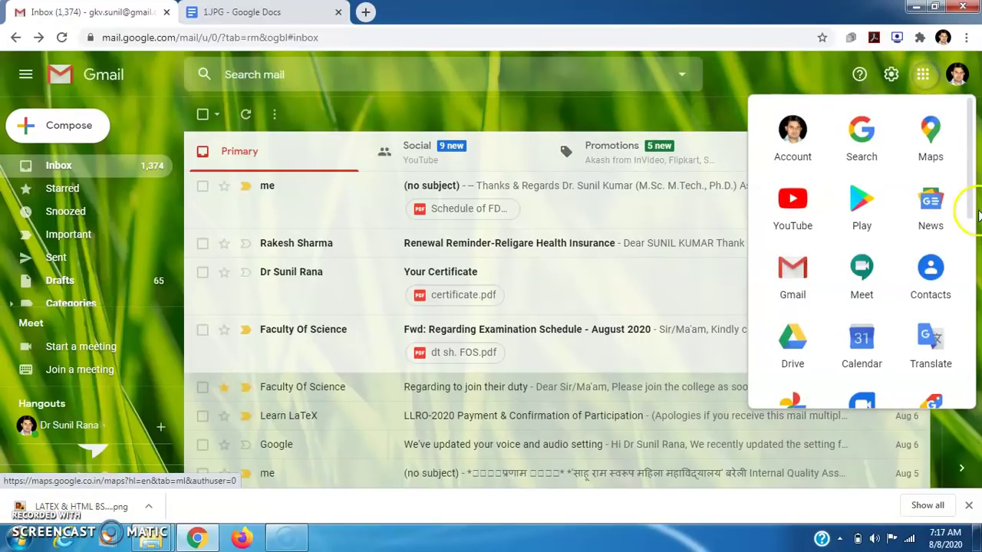
left_click_drag(968, 220, 966, 331)
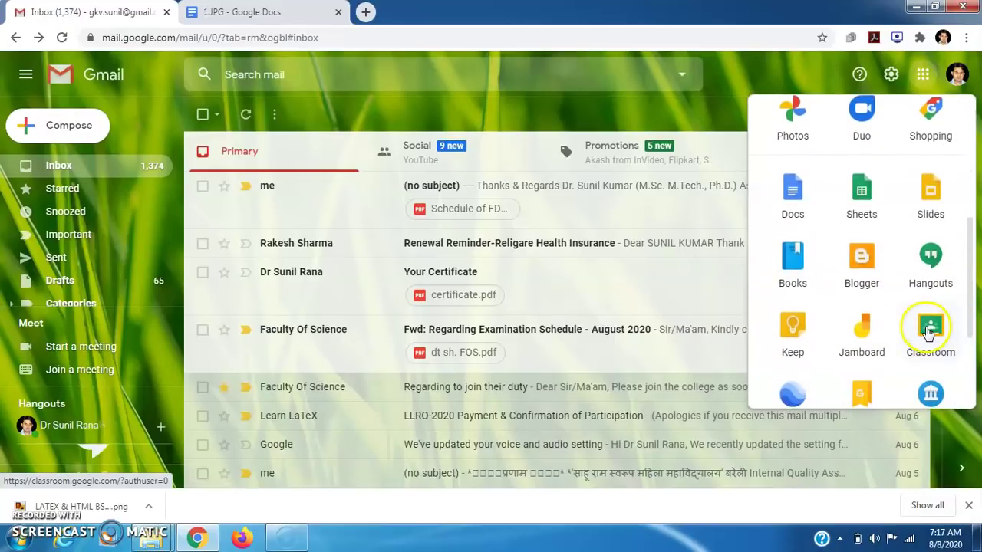
left_click(929, 327)
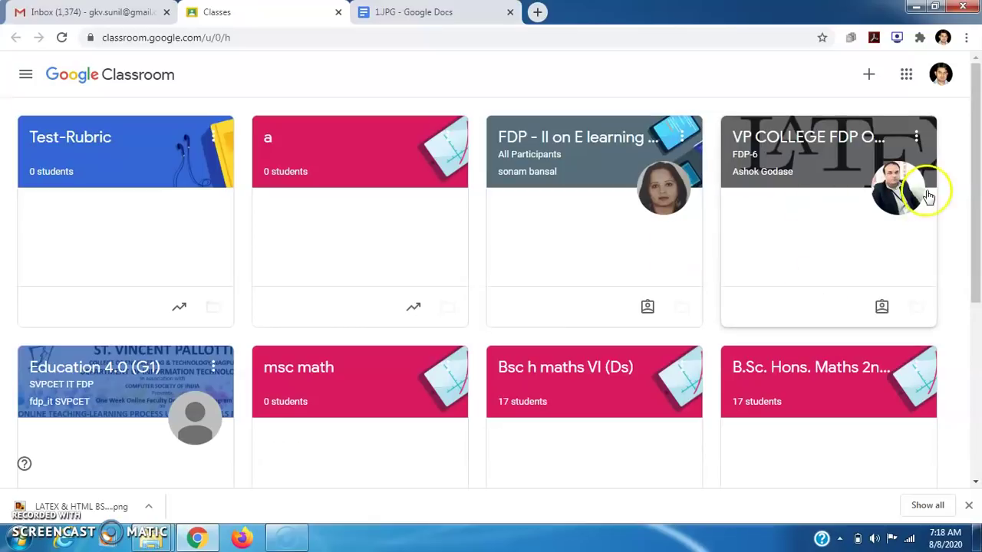
Open the B.Sc. Hons. Maths 2nd Sem class and look over its stream.
left_click_drag(977, 190, 975, 278)
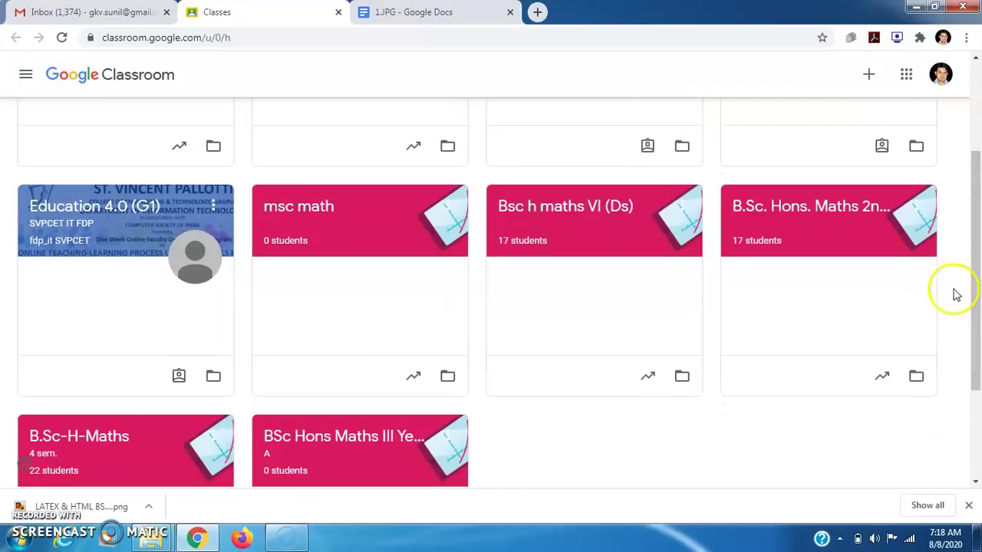
left_click(798, 208)
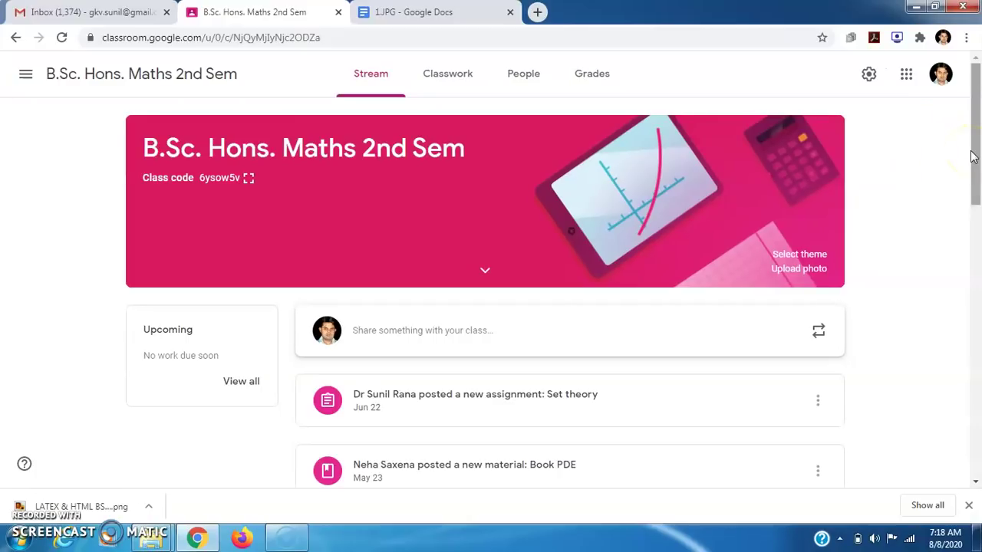
mouse_move(974, 157)
left_mouse_down()
mouse_move(974, 224)
mouse_move(977, 172)
left_mouse_up()
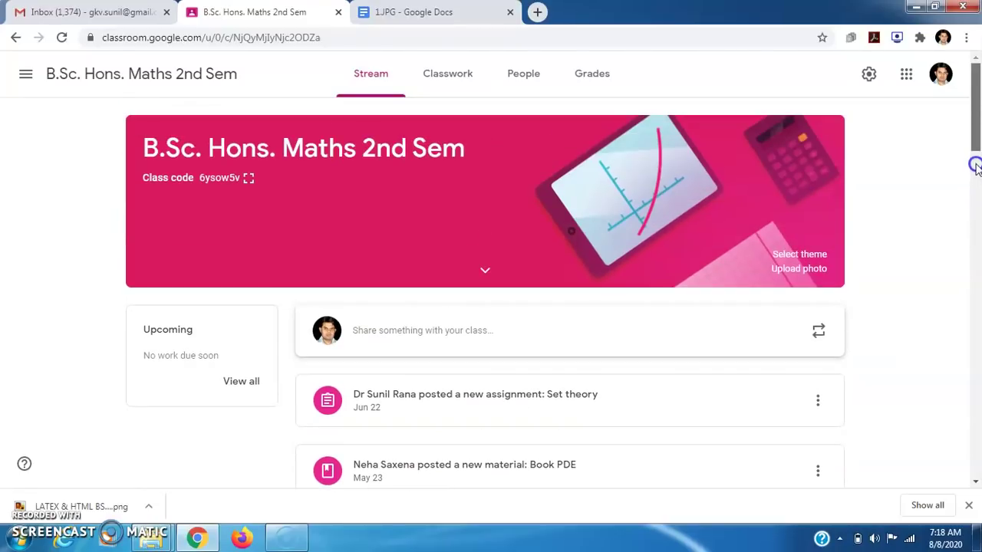
mouse_move(975, 121)
left_mouse_down()
mouse_move(975, 133)
mouse_move(976, 115)
left_mouse_up()
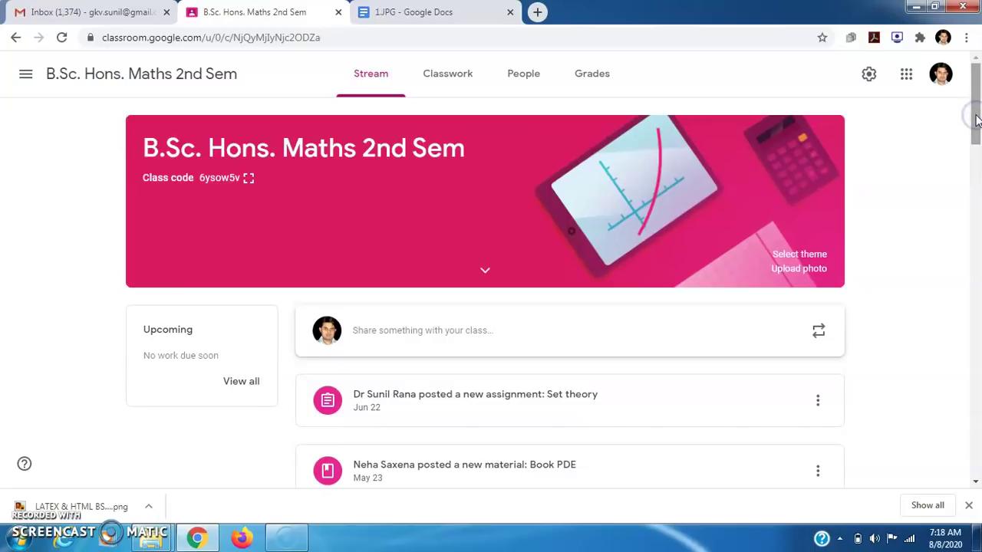
Start a new assignment in the classwork of the B.Sc. Hons. Maths 2nd Sem class.
left_click(450, 79)
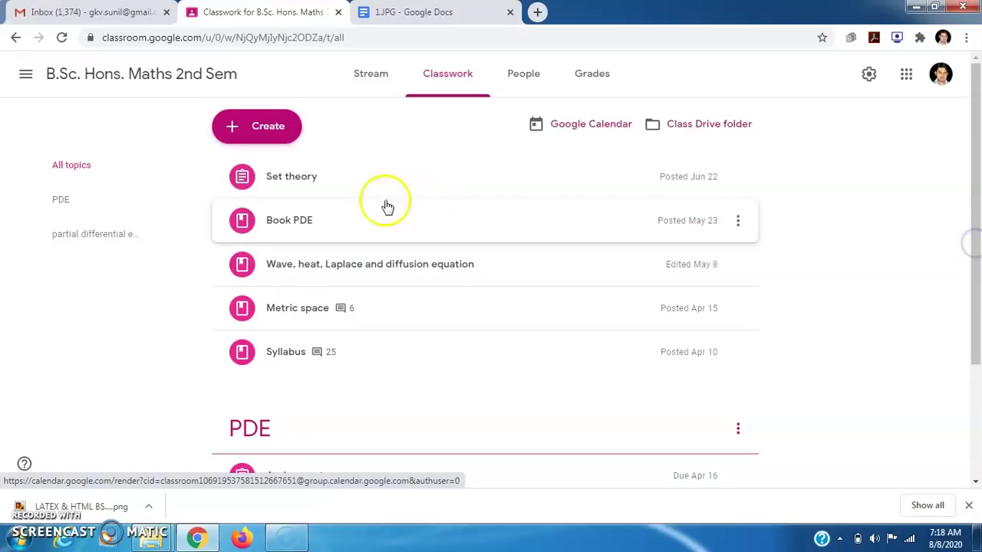
left_click(255, 128)
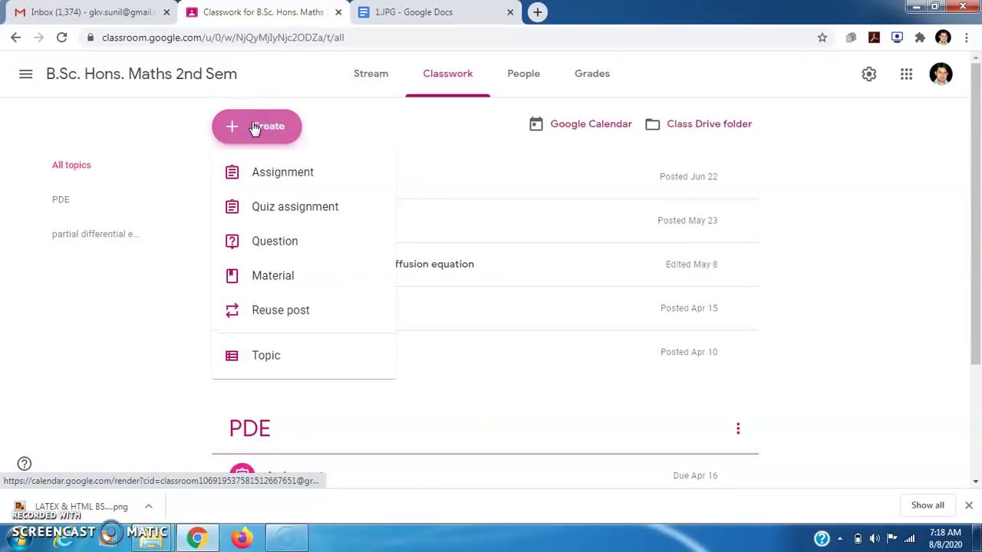
left_click(256, 175)
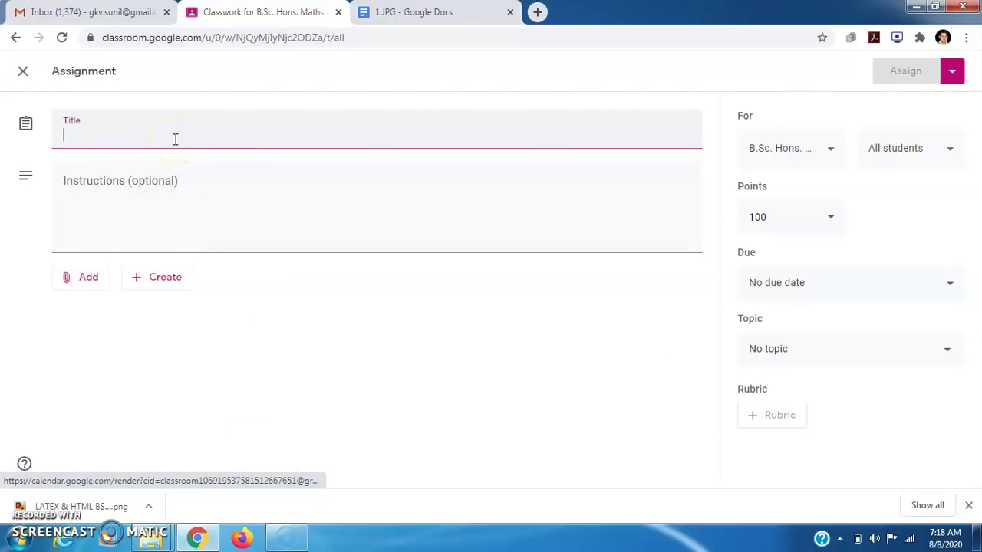
type("Co")
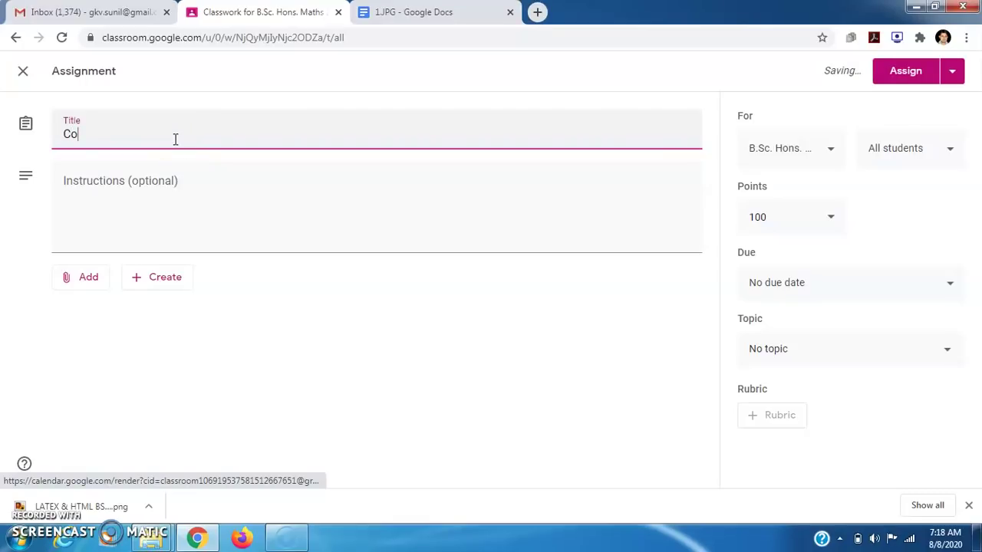
type("ntent")
left_click(101, 224)
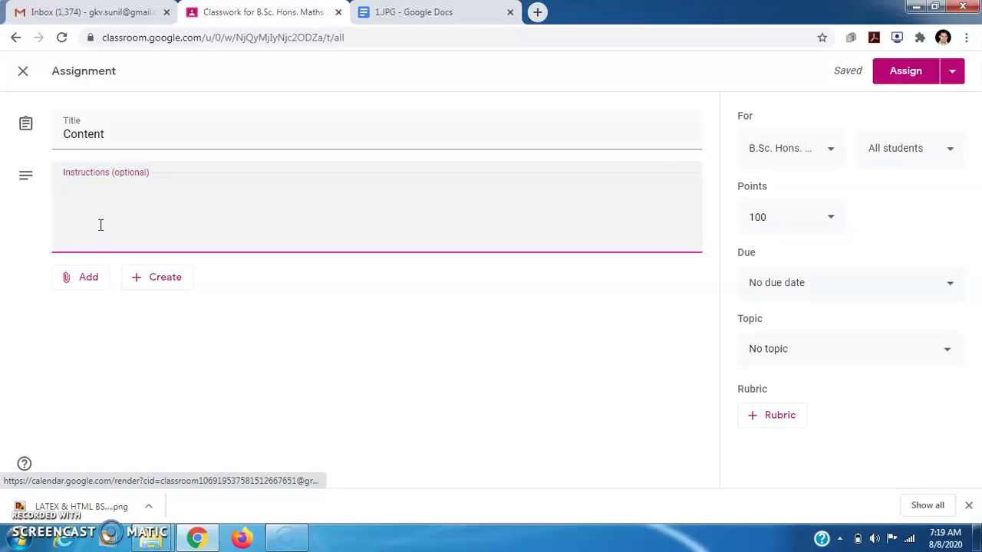
left_click(116, 134)
key("BackSpace")
key("BackSpace")
key("BackSpace")
key("BackSpace")
key("BackSpace")
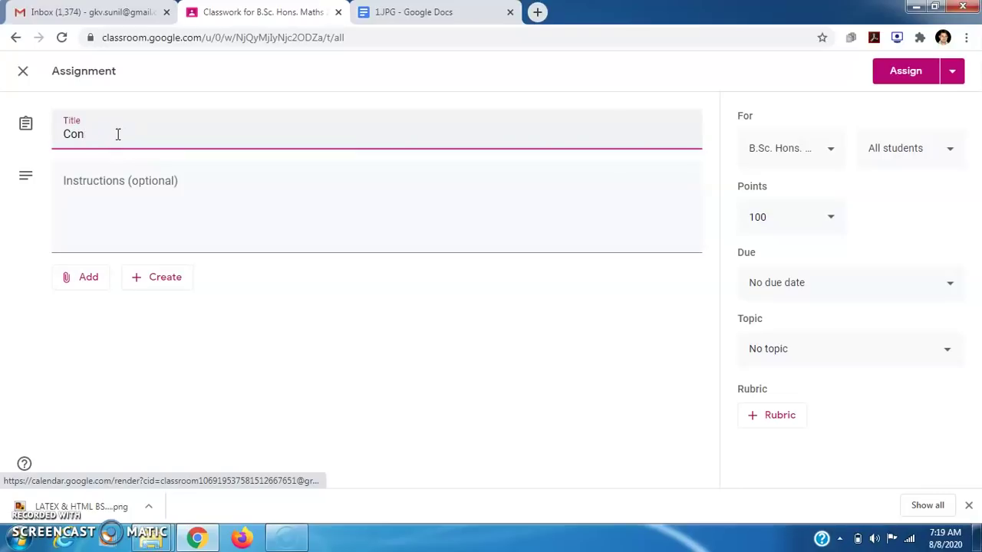
Title the assignment "Oral Presentation" and enter the instructions "how to appear in oral presentation.......and how to find their marks based on rubric parameters....................".
type("Oral Presentation")
left_click(100, 183)
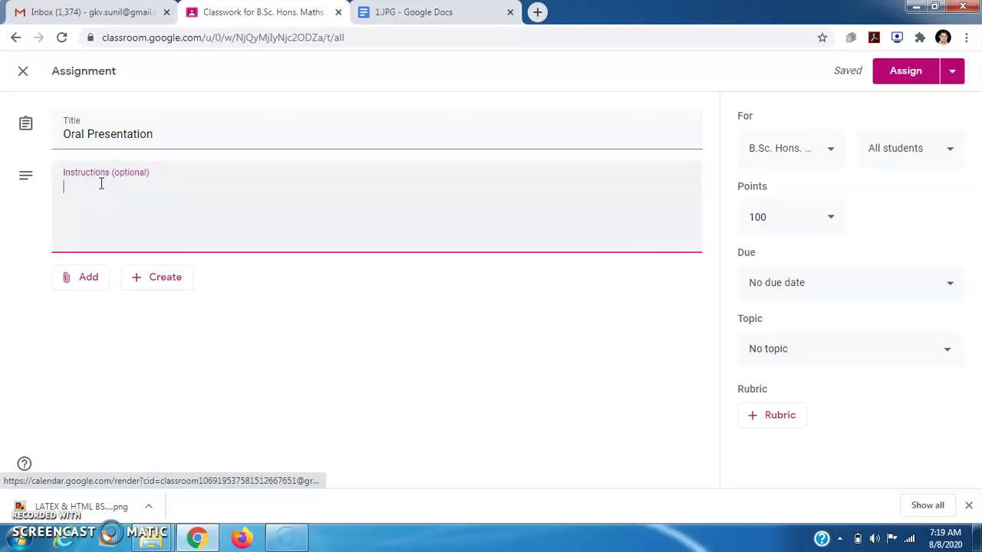
type("how to appear in oral pre")
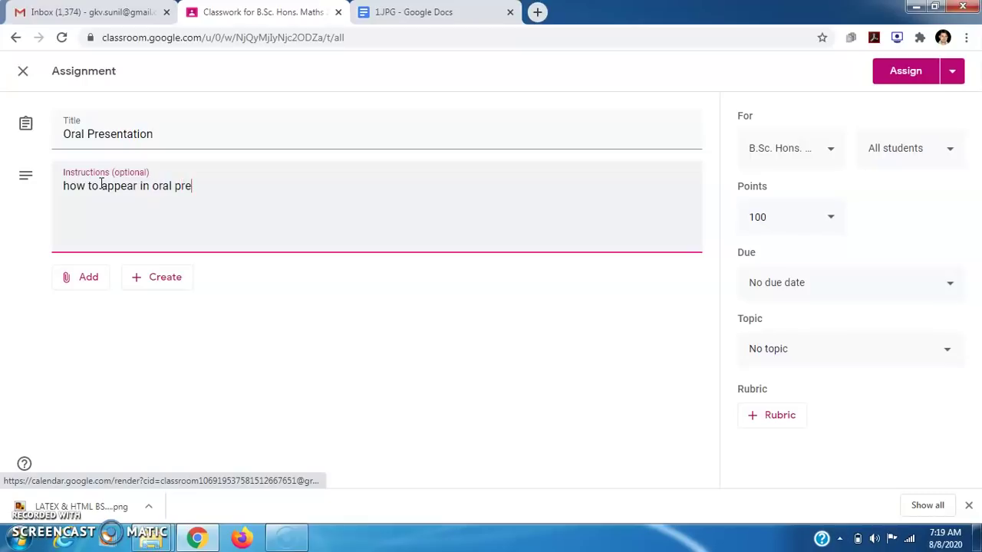
type("sentation.......and how ")
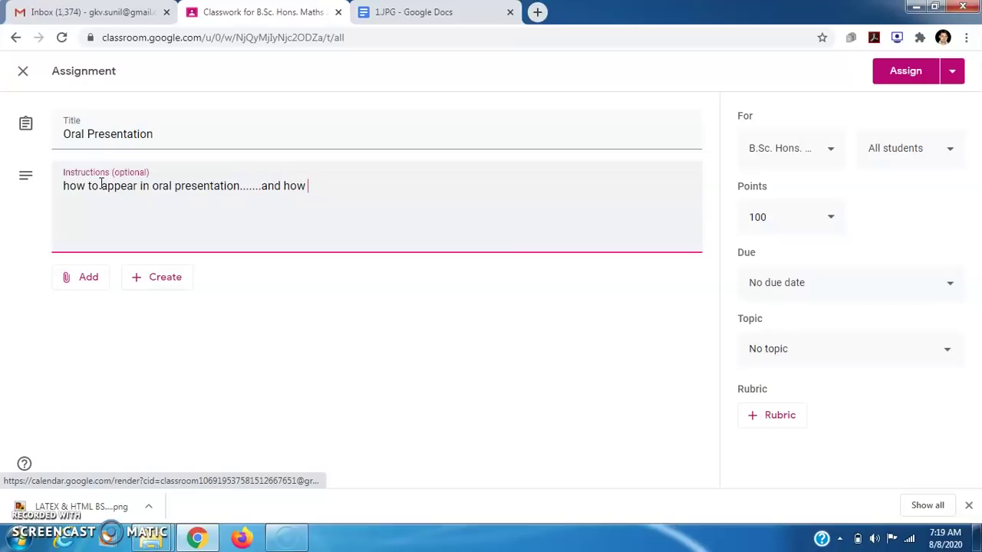
type("to find their marks ")
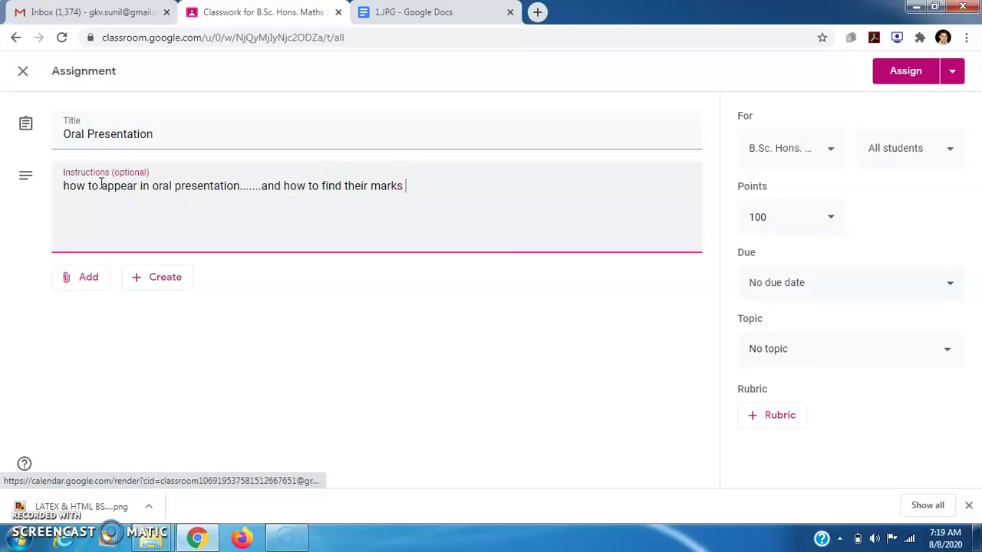
type("based on rubric parameters....................")
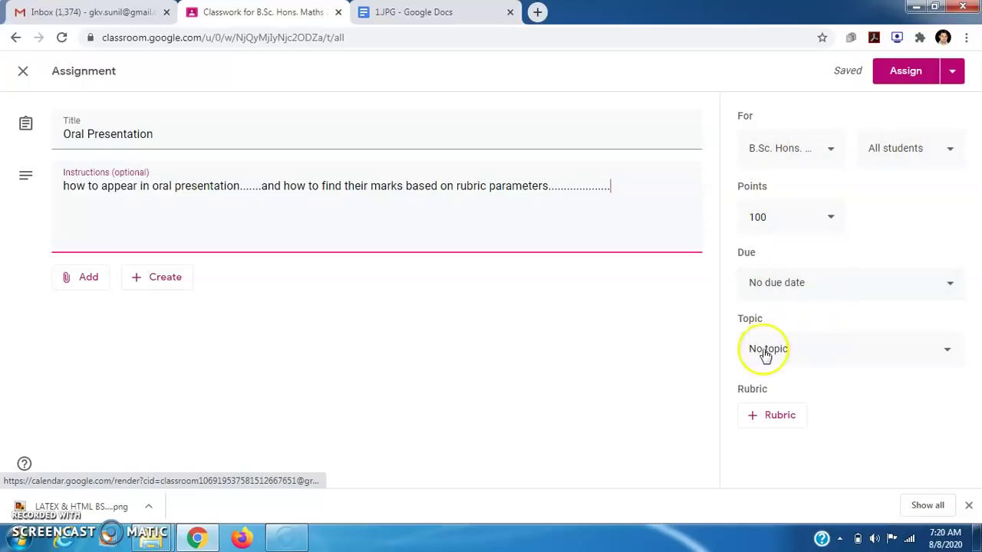
Start creating a new rubric for the Oral Presentation assignment.
left_click(763, 420)
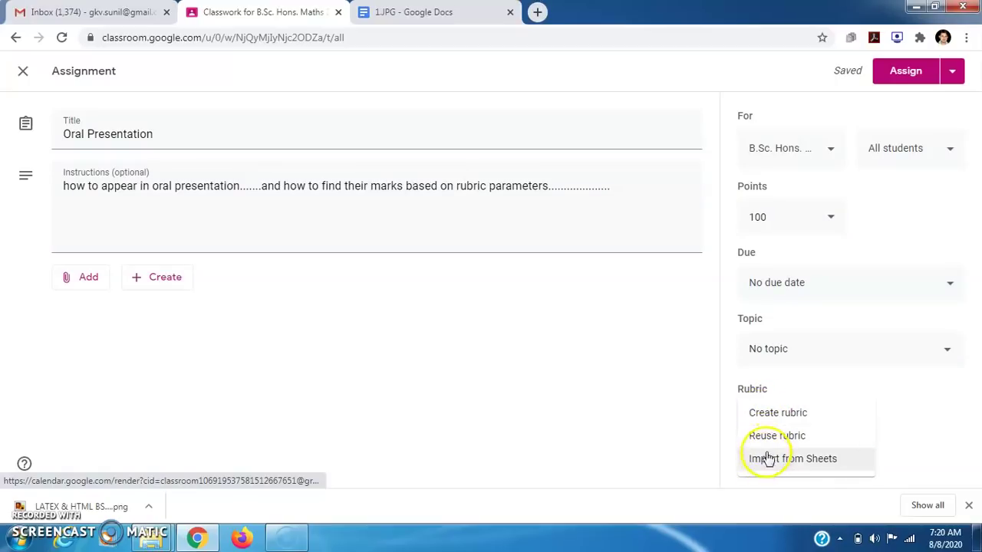
left_click(756, 416)
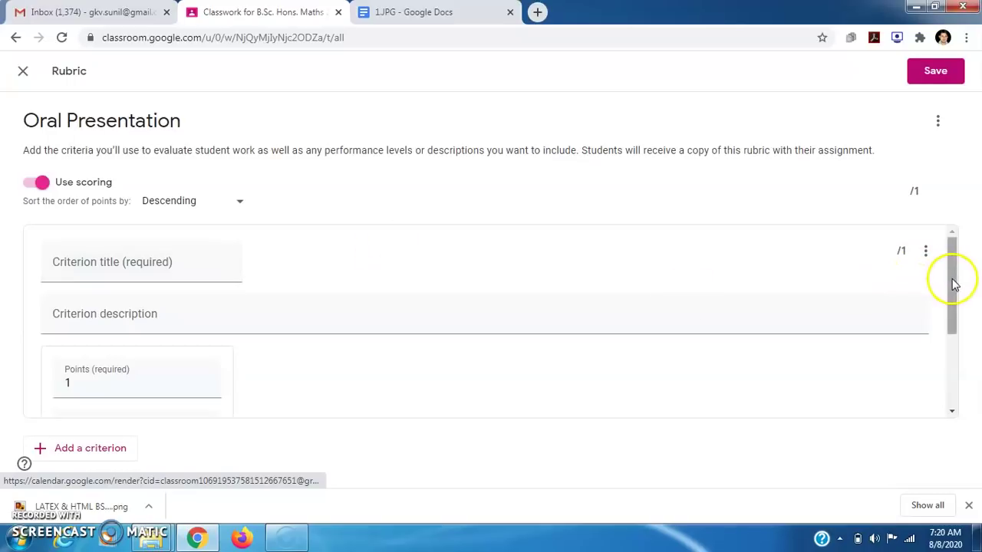
left_click_drag(953, 285, 953, 263)
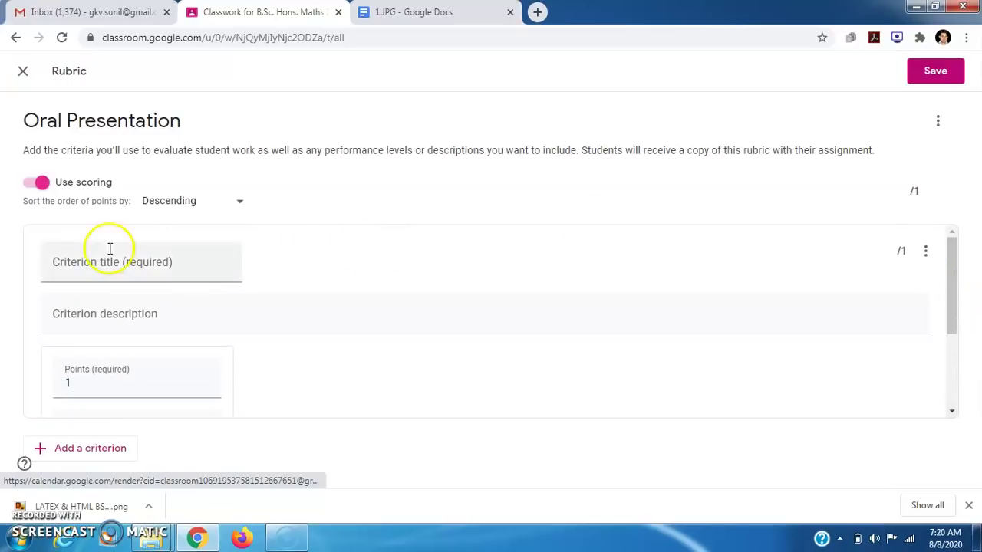
Examine the blank rubric form's name, criterion fields, and the points, title and description fields of its first level.
left_click_drag(26, 120, 182, 135)
left_click(181, 129)
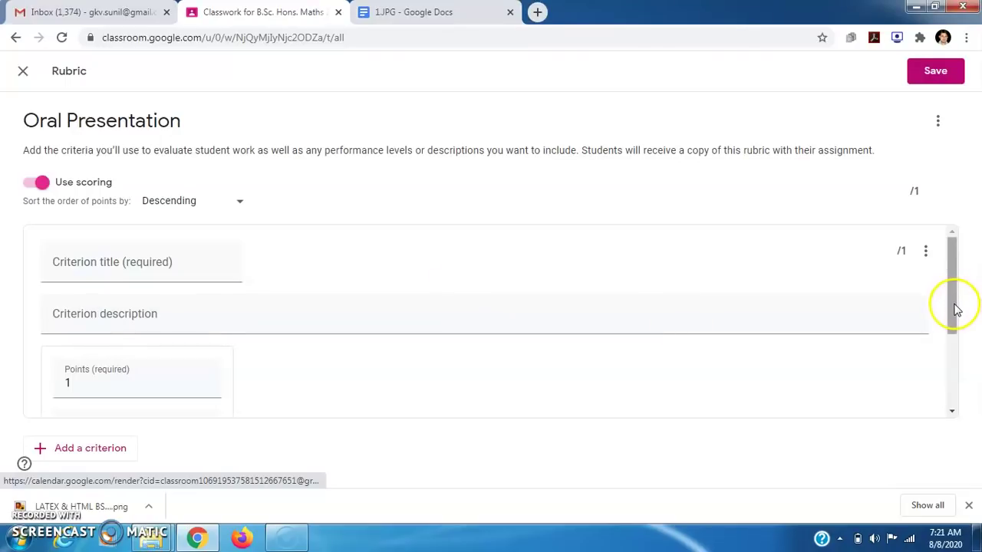
left_click_drag(951, 307, 951, 373)
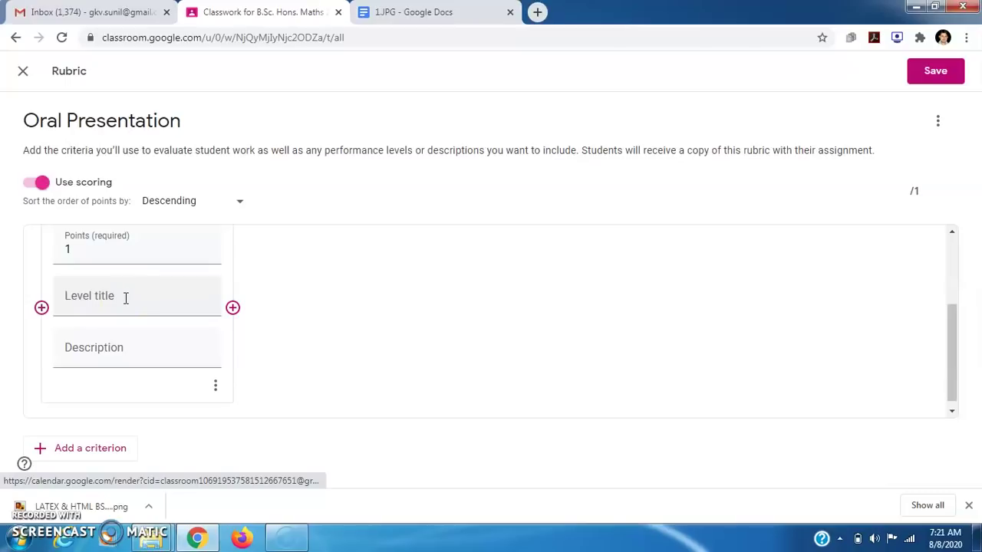
left_click(109, 346)
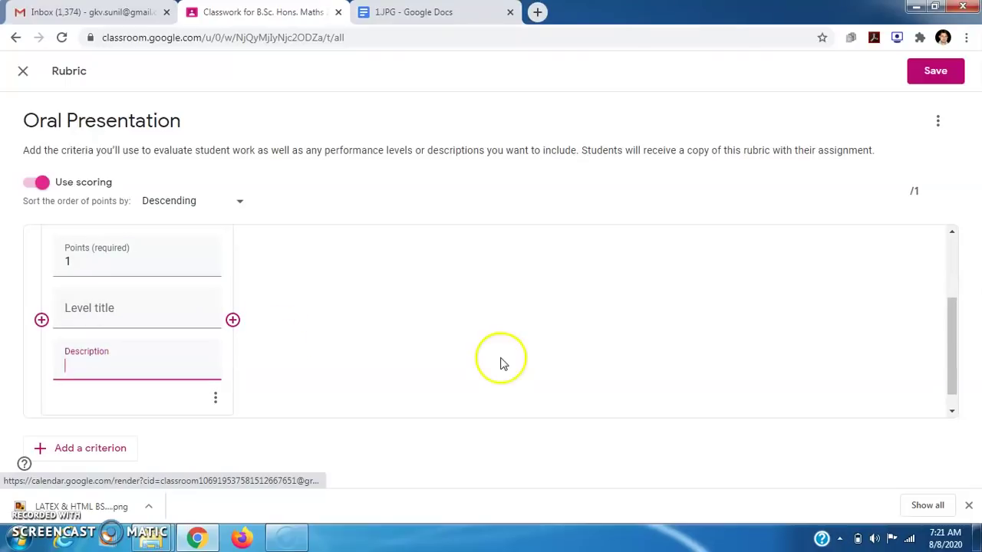
left_click_drag(951, 350, 950, 371)
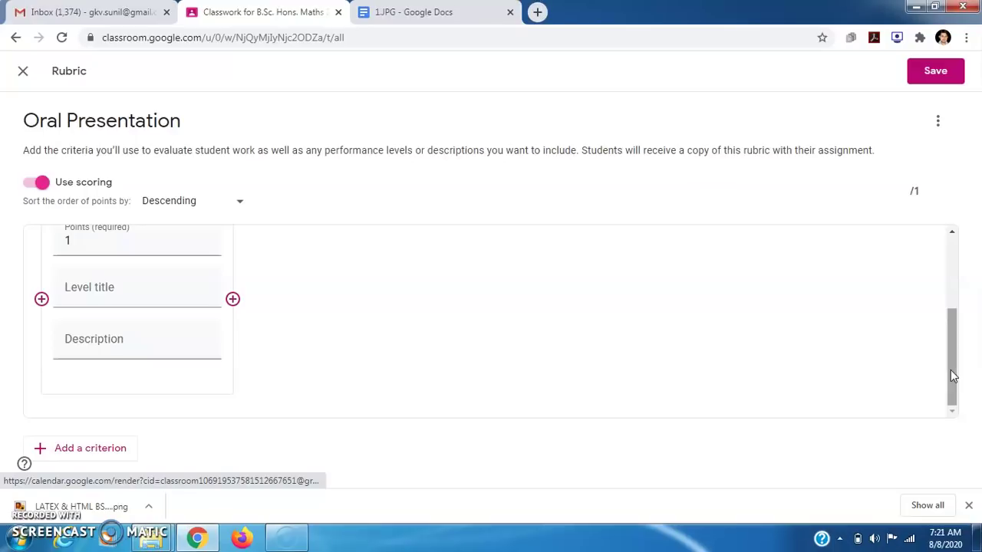
left_click_drag(951, 376, 951, 295)
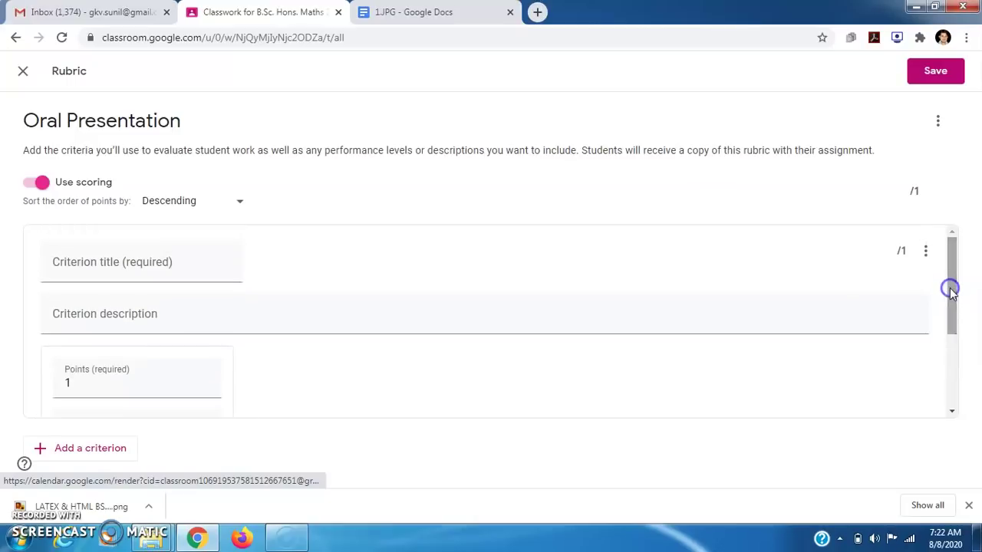
Title the first rubric criterion "Content" and describe it as "Subject Knowledge".
left_click(119, 267)
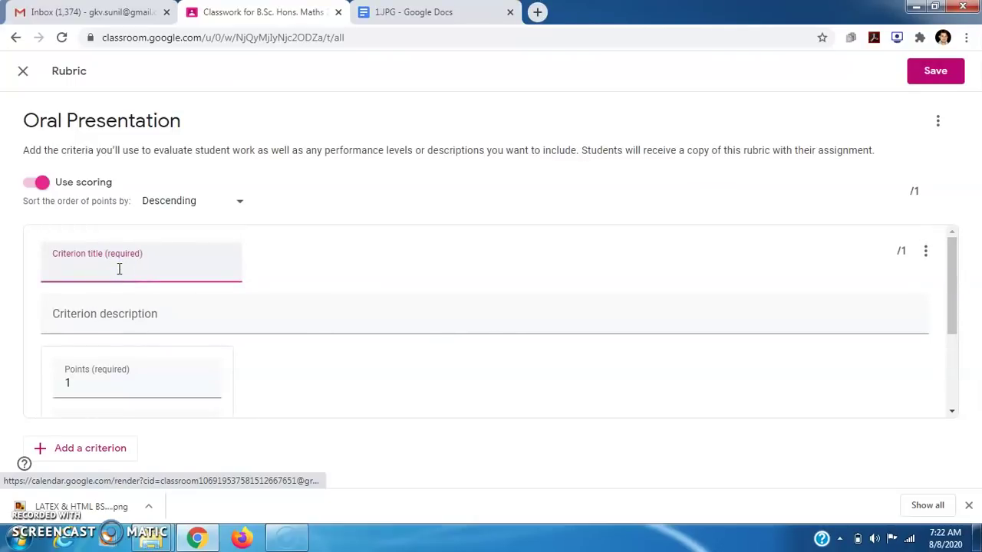
type("Content")
left_click(92, 317)
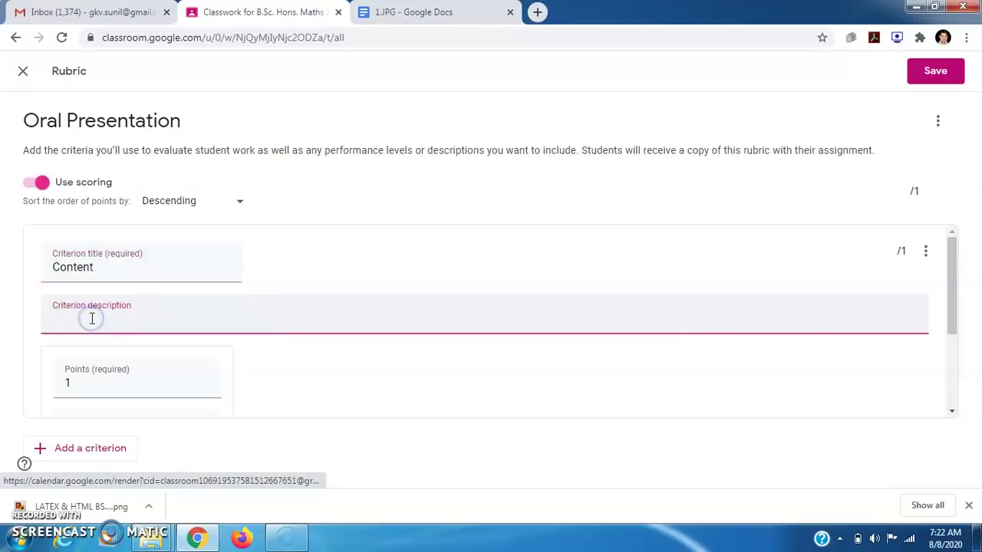
type("Subject Knowledge")
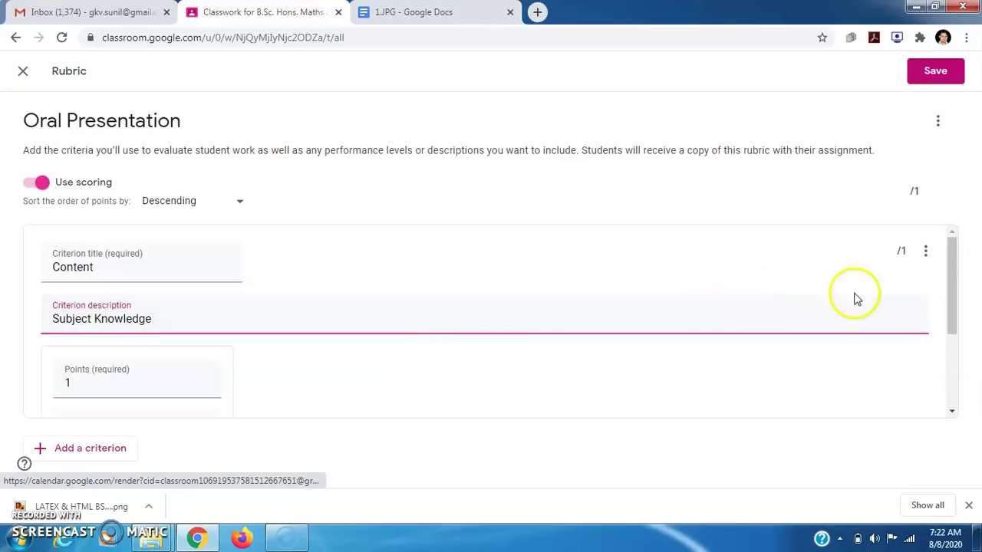
Title the Content criterion's 1-point level "Need Improvement".
left_click_drag(951, 317, 949, 366)
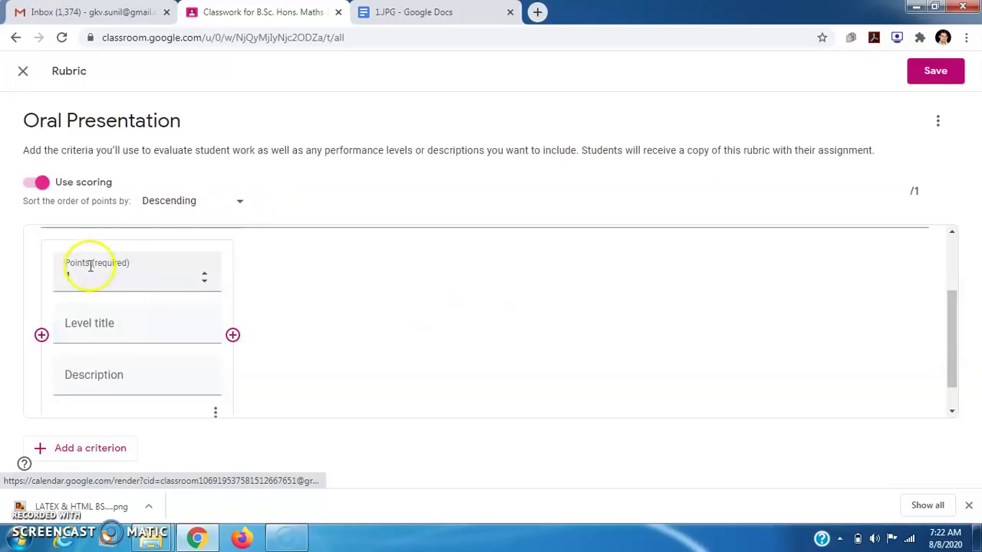
left_click(117, 322)
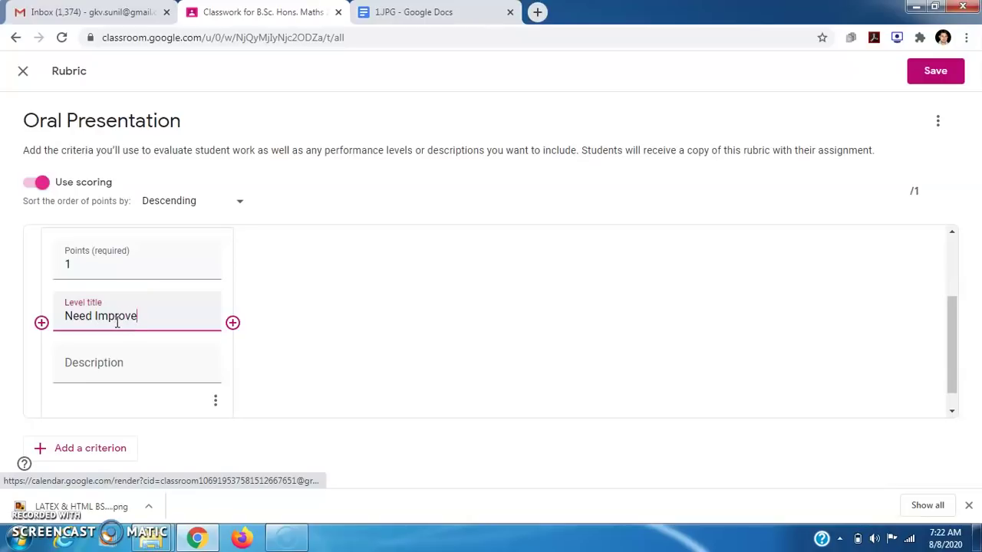
left_click(115, 358)
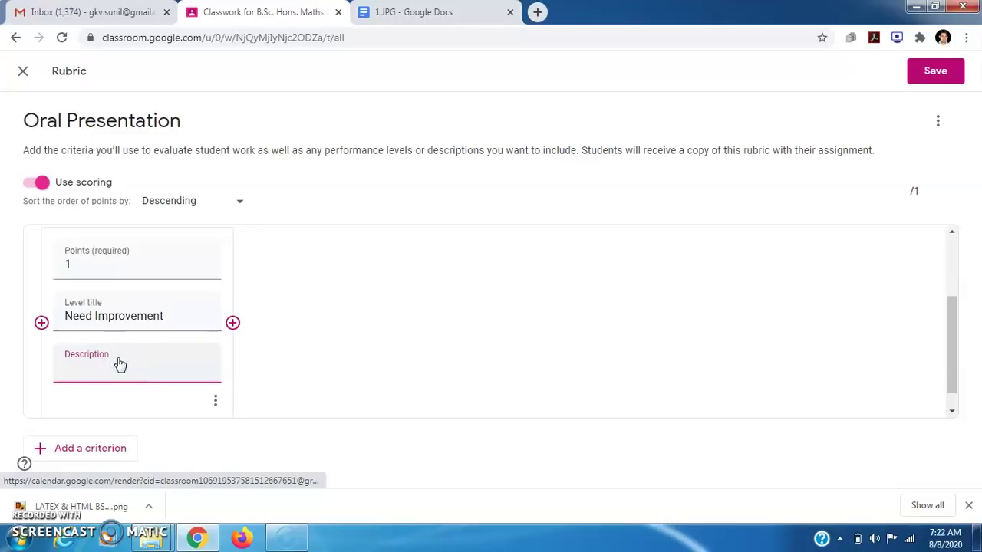
Copy "Student's presentation has four or more spelling and/or grammatical errors" from the 1.JPG Google Docs document into the Need Improvement level's description in Classroom.
left_click(420, 13)
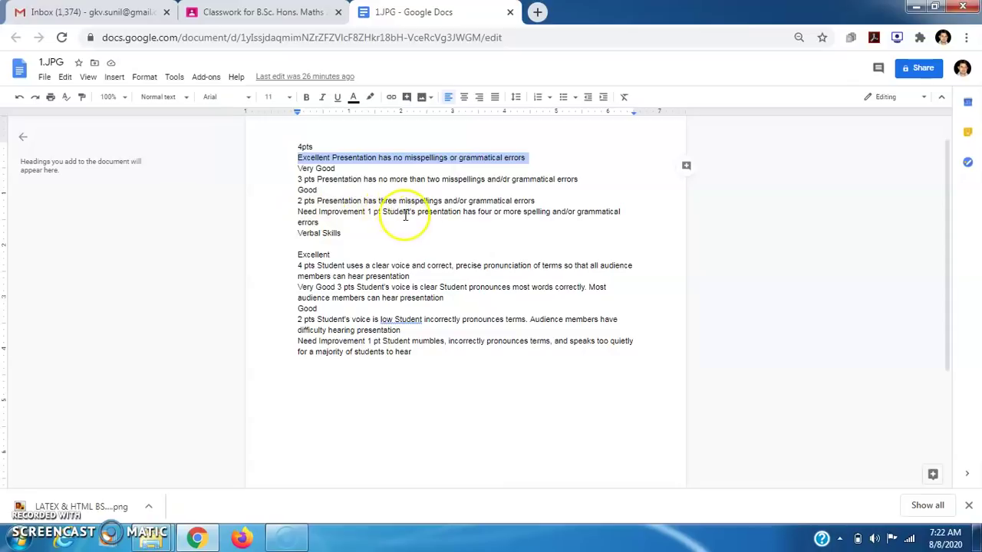
left_click_drag(383, 213, 348, 227)
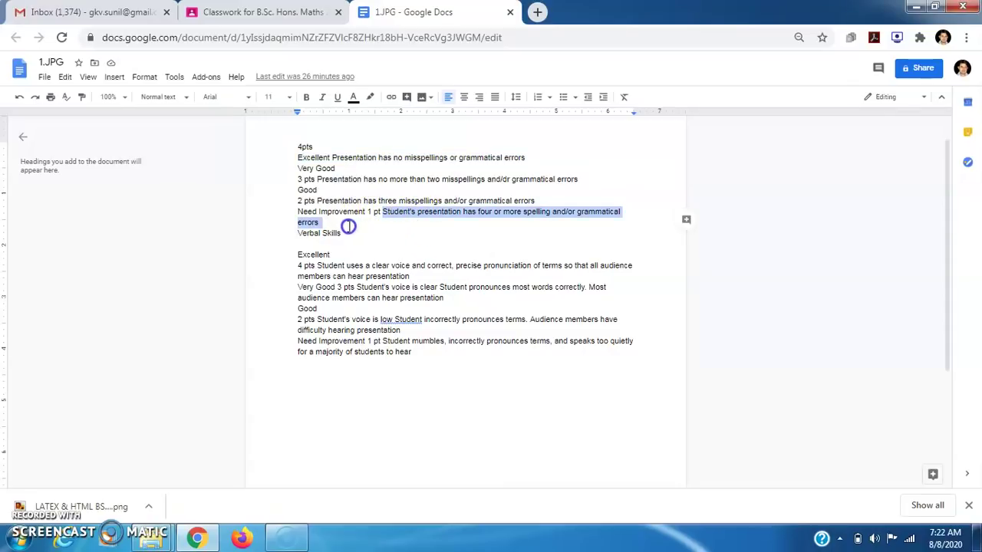
right_click(395, 212)
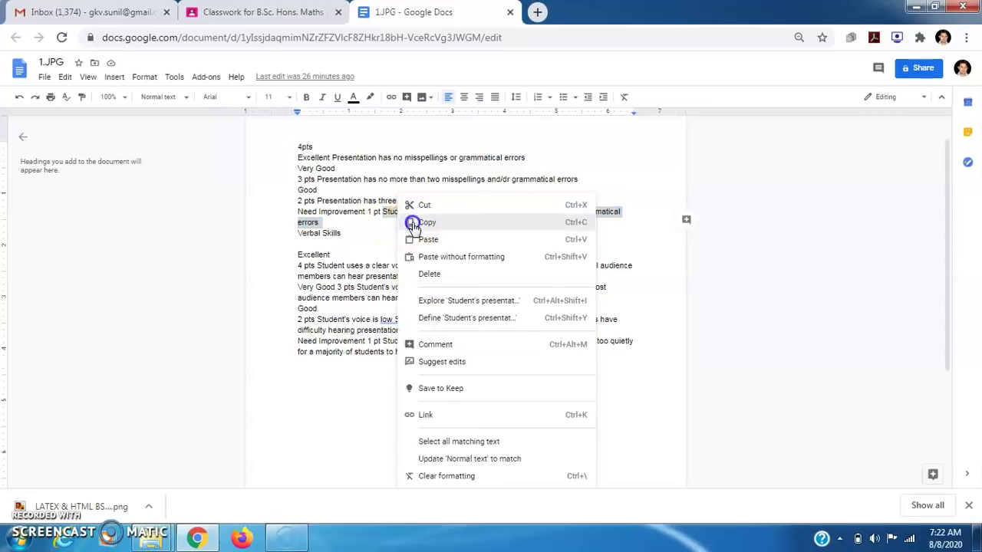
left_click(413, 223)
left_click(257, 9)
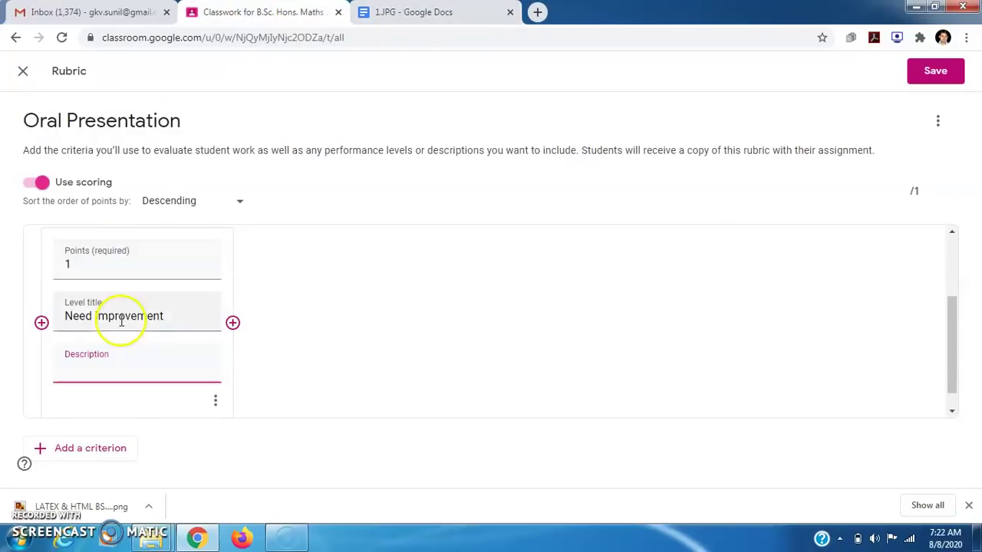
key("ctrl+v")
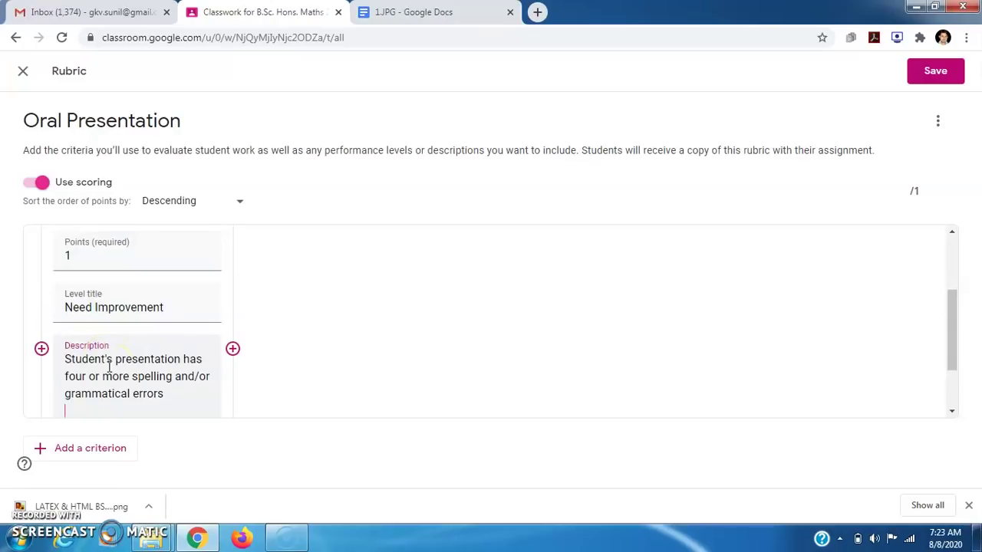
Add a second level after Need Improvement, worth 2 points and titled "Good".
left_click(232, 349)
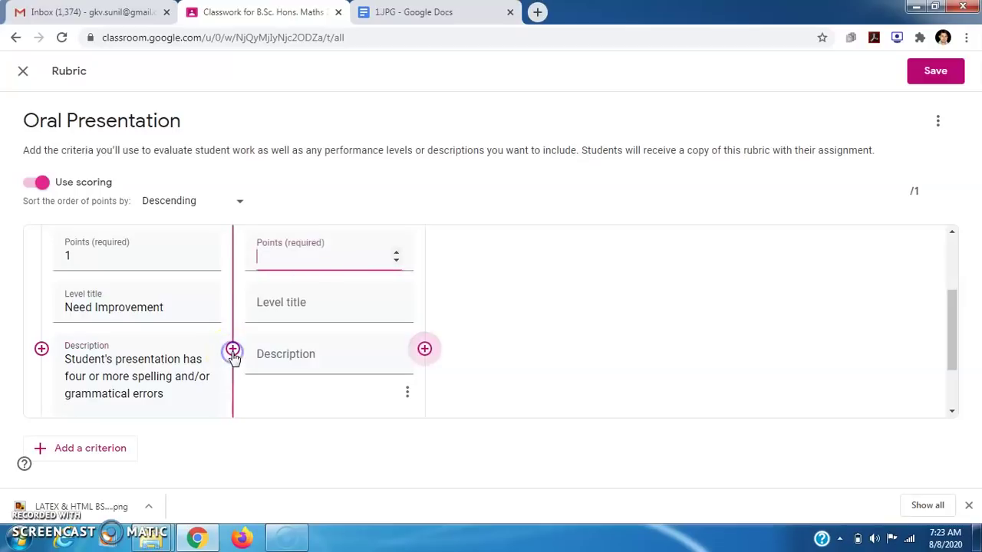
left_click(296, 253)
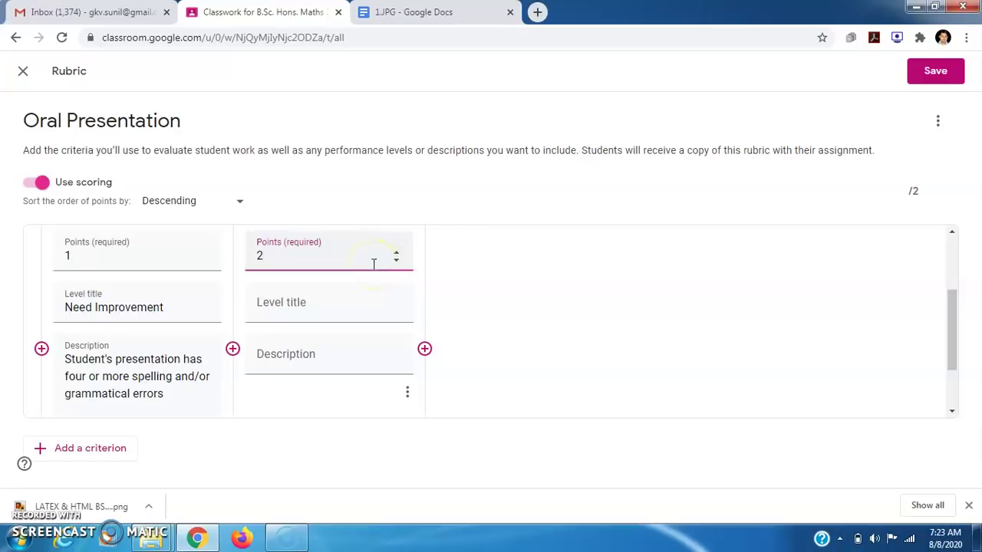
left_click(318, 301)
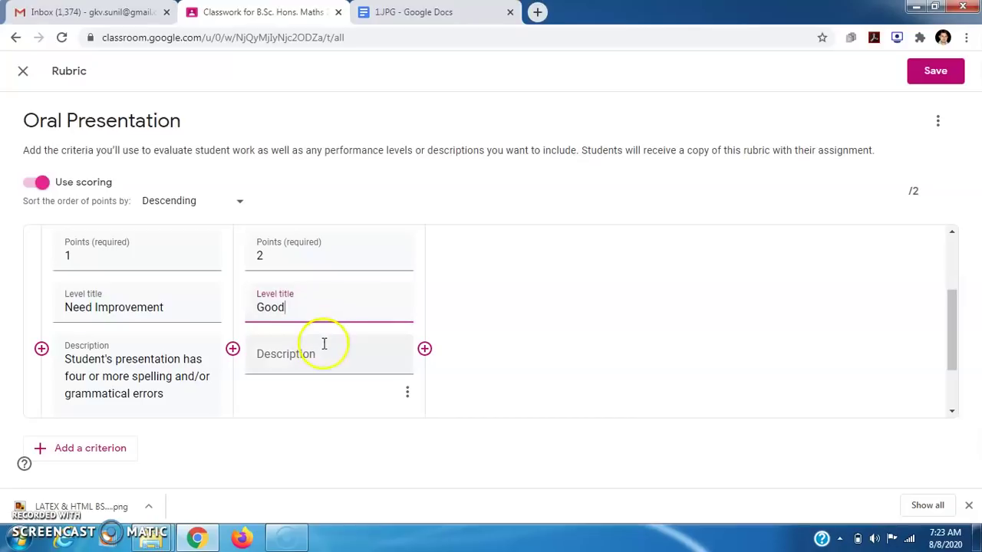
Copy "Presentation has three misspellings and/or grammatical errors" from the 1.JPG Google Docs document into the Good level's description in Classroom.
left_click(407, 13)
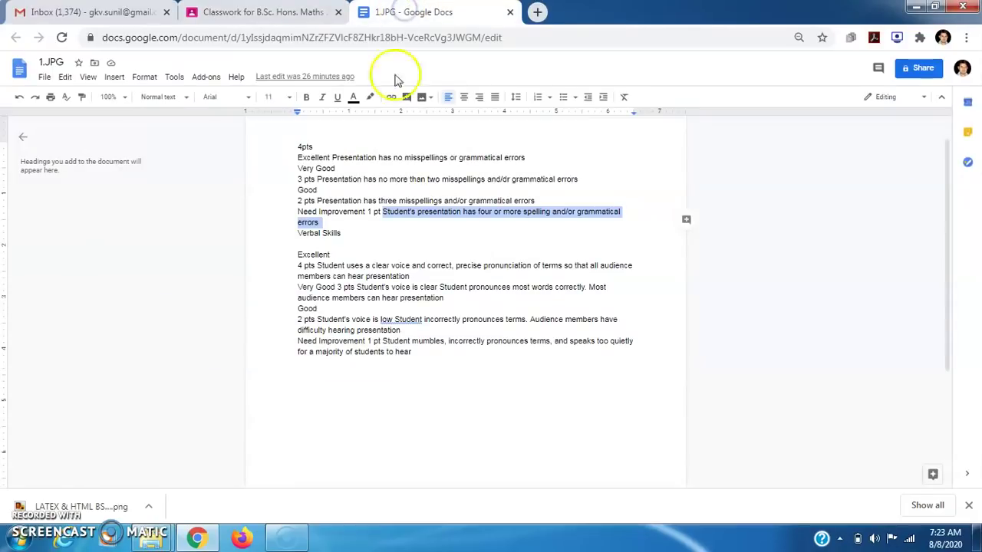
left_click_drag(316, 200, 532, 197)
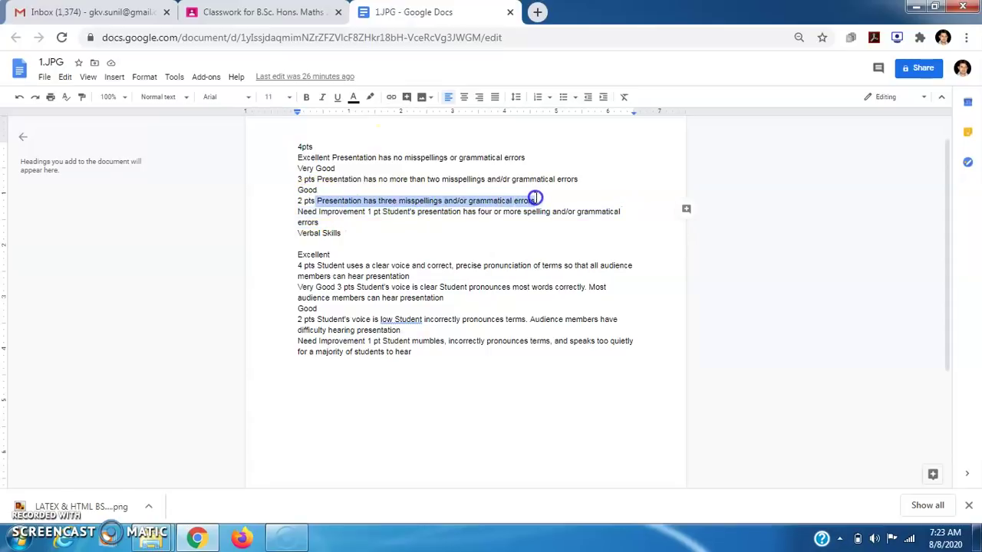
right_click(534, 199)
left_click(541, 222)
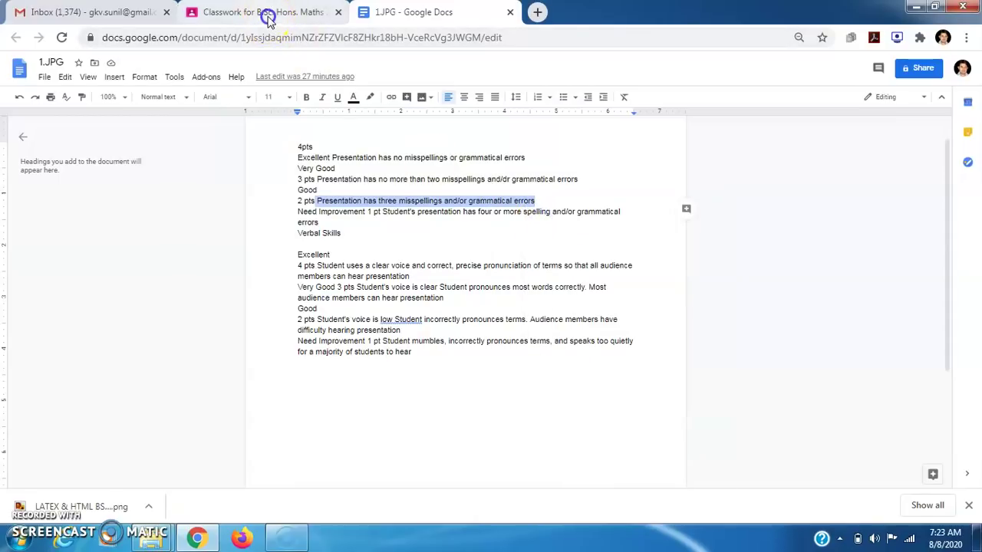
left_click(266, 18)
left_click(271, 358)
key("ctrl+v")
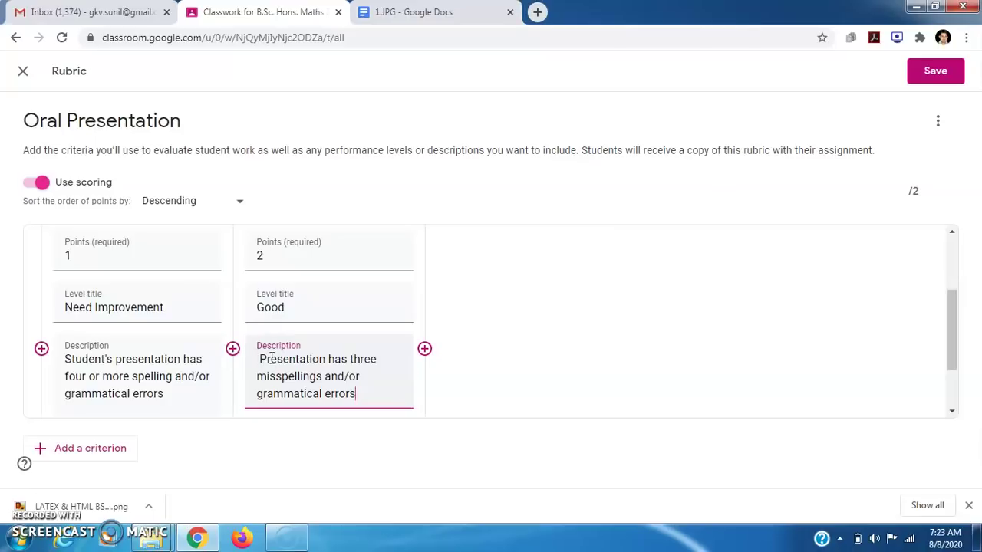
Add a third level after Good, worth 3 points and titled "Very Good".
left_click(424, 348)
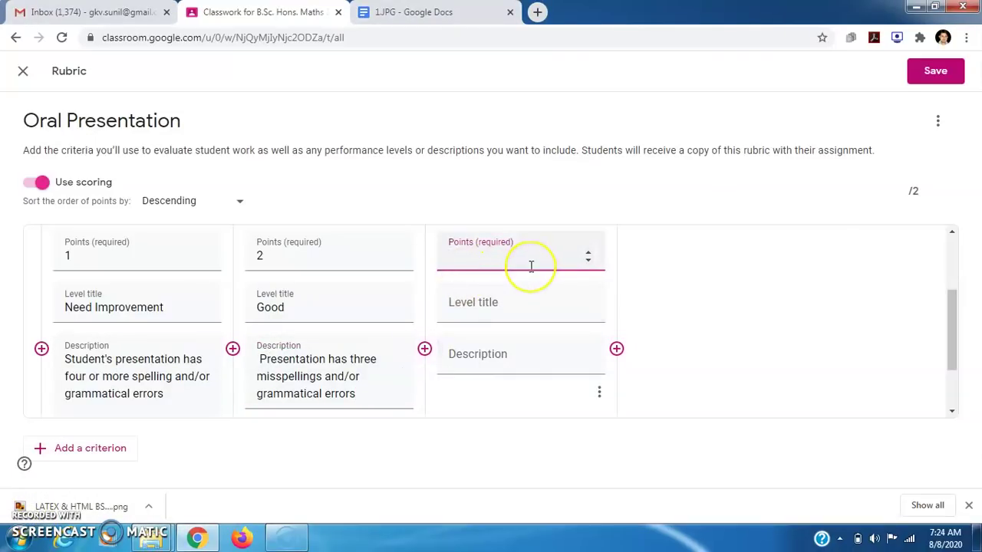
left_click(506, 308)
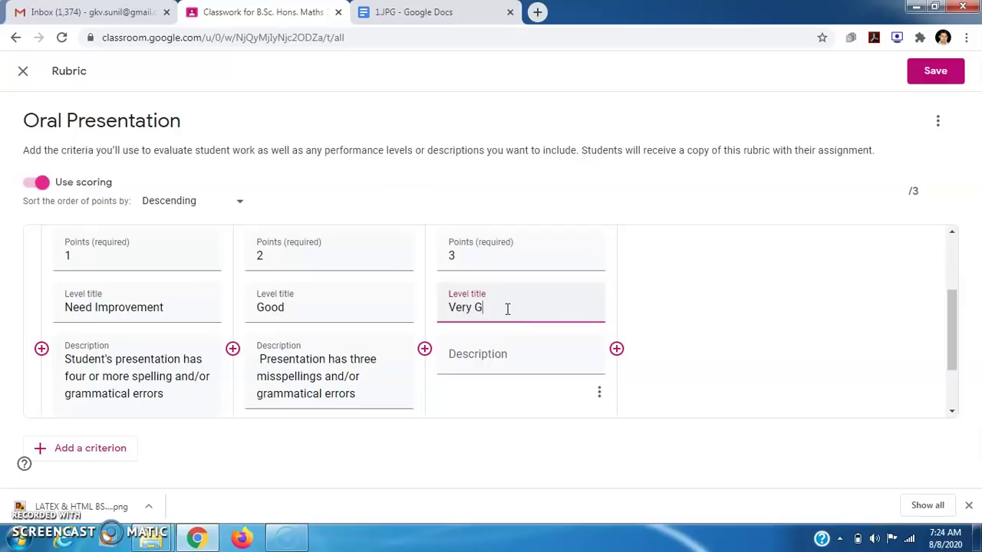
type("Very Good")
Copy "Presentation has no more than two misspellings and/dr grammatical errors" from the 1.JPG Google Docs document into the Very Good level's description in Classroom.
left_click(414, 11)
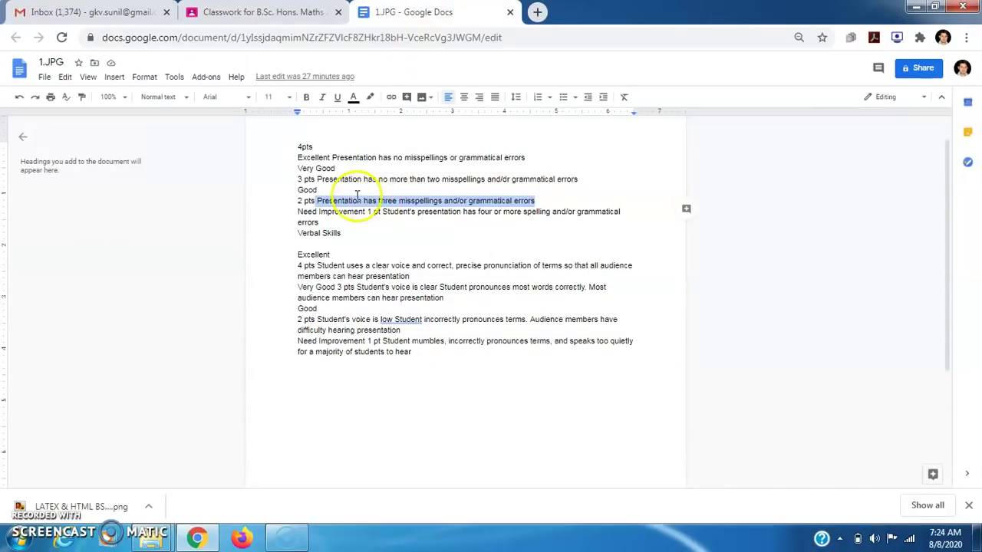
left_click_drag(317, 180, 594, 185)
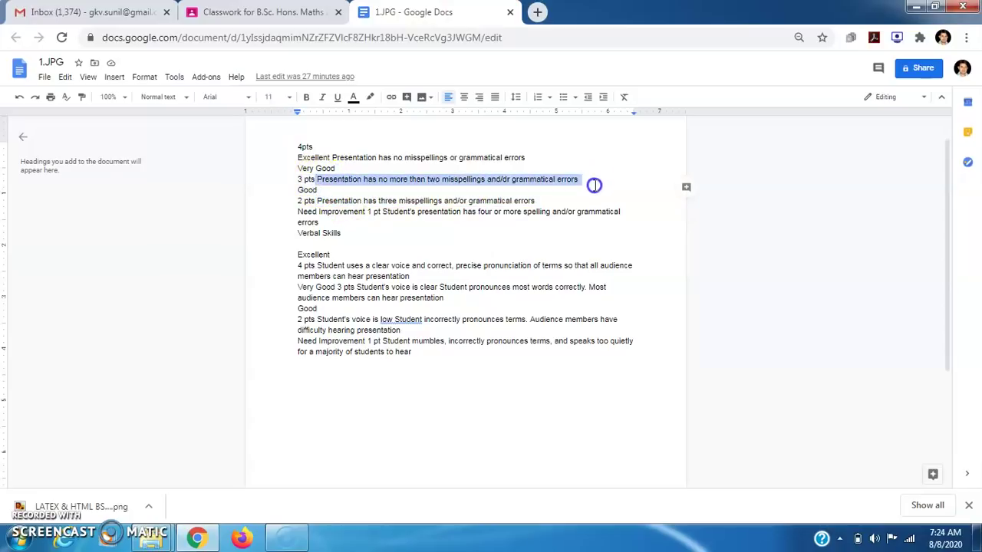
right_click(540, 181)
left_click(563, 207)
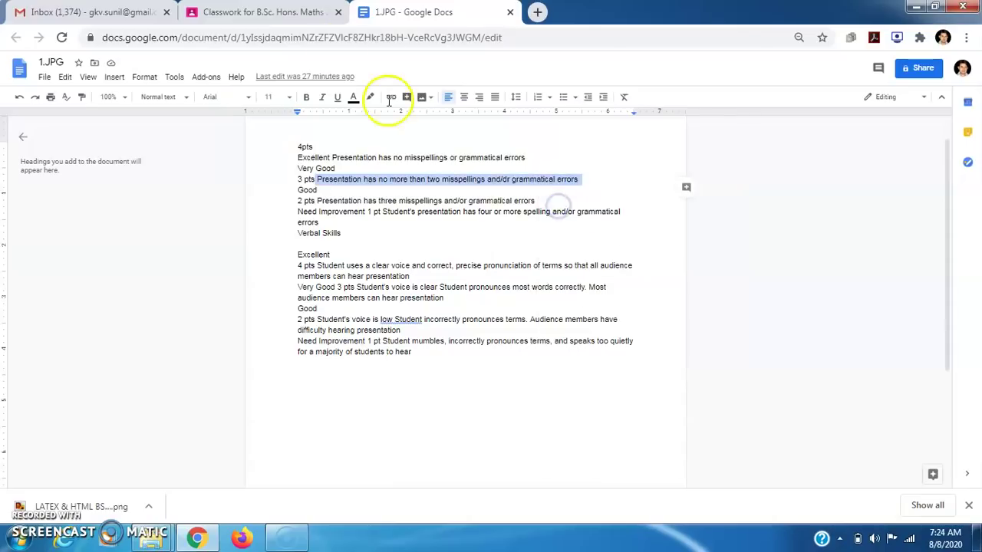
left_click(284, 12)
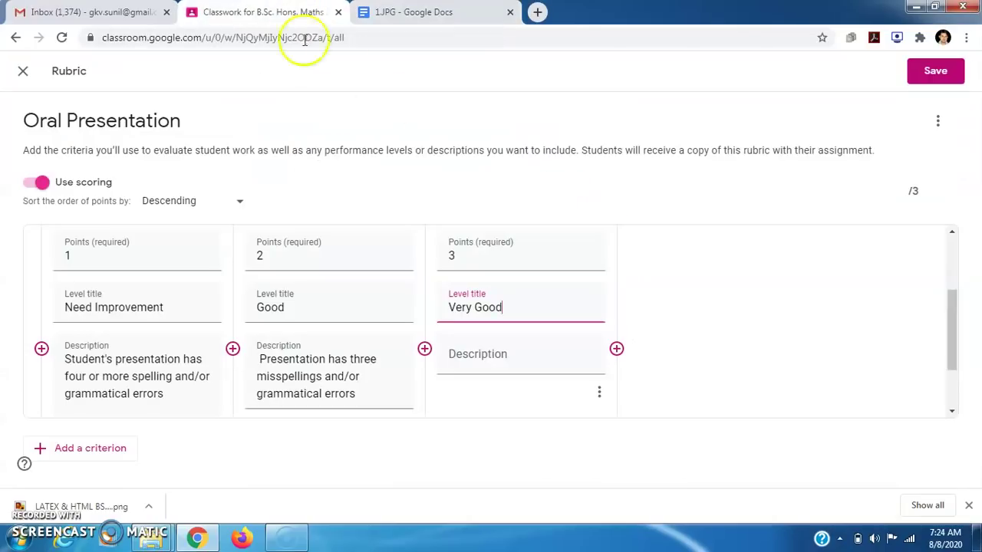
left_click(462, 359)
key("ctrl+v")
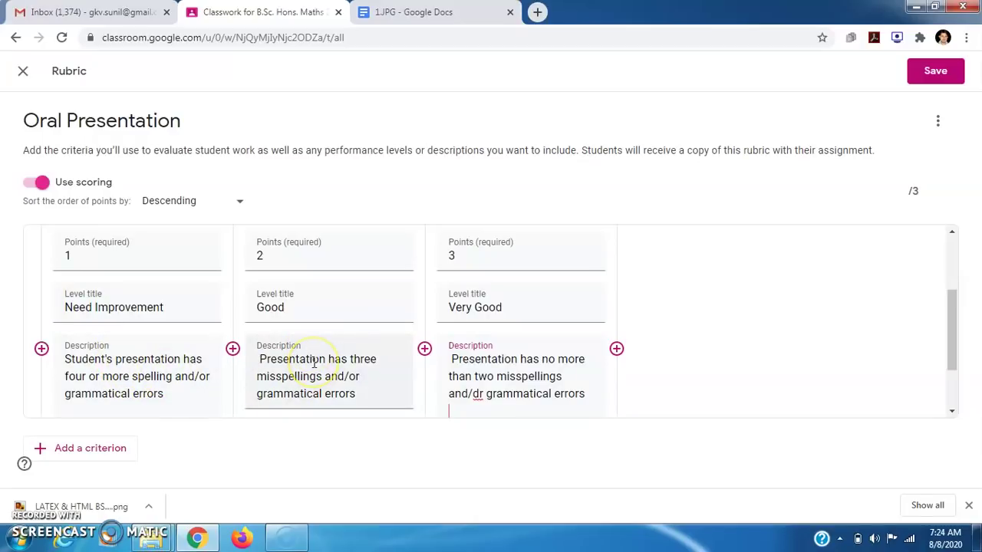
left_click(494, 392)
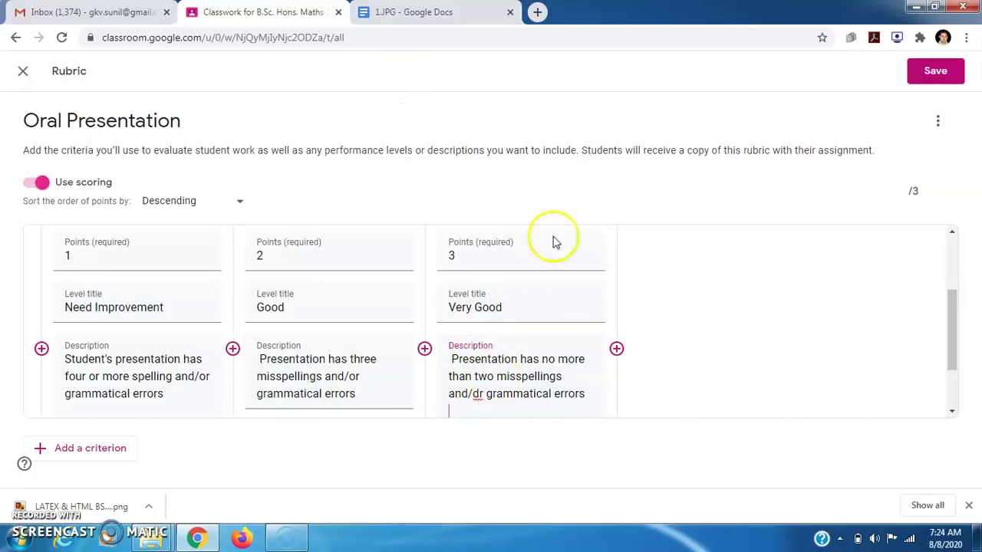
Add a fourth level after Very Good, worth 4 points and titled "Excellent".
left_click(616, 349)
left_click(644, 262)
left_click(652, 302)
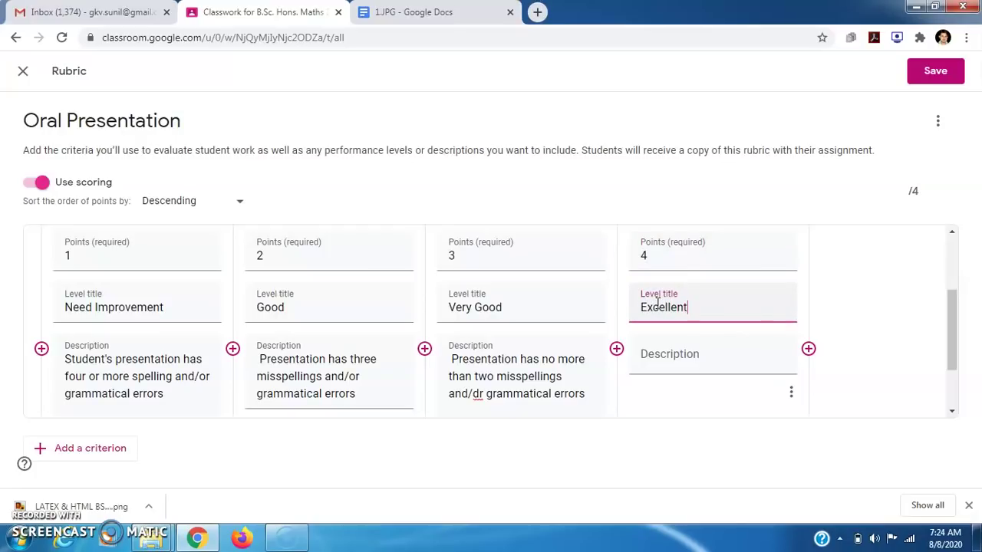
Copy "Excellent Presentation has no misspellings or grammatical errors" from the 1.JPG Google Docs document into the Excellent level's description in Classroom.
left_click(448, 9)
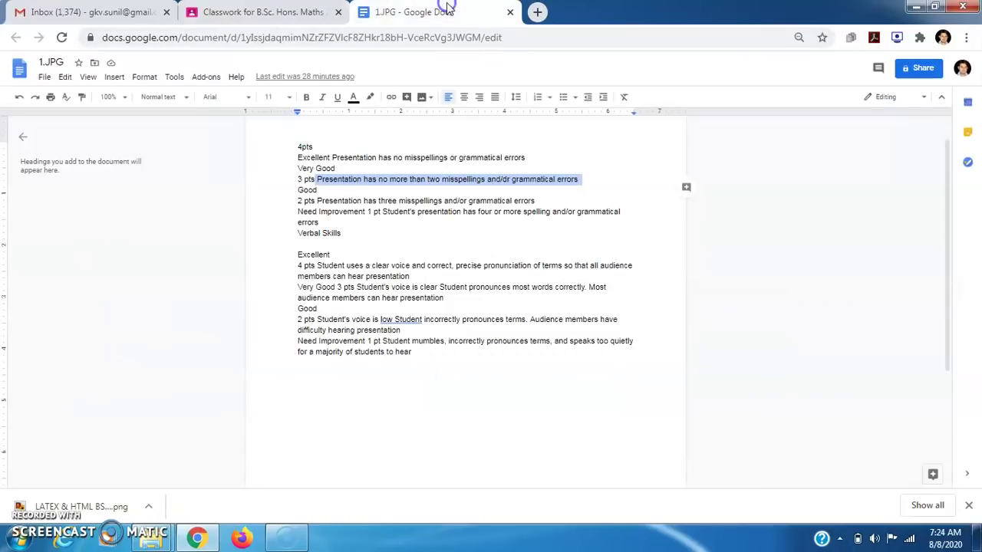
left_click_drag(298, 158, 516, 159)
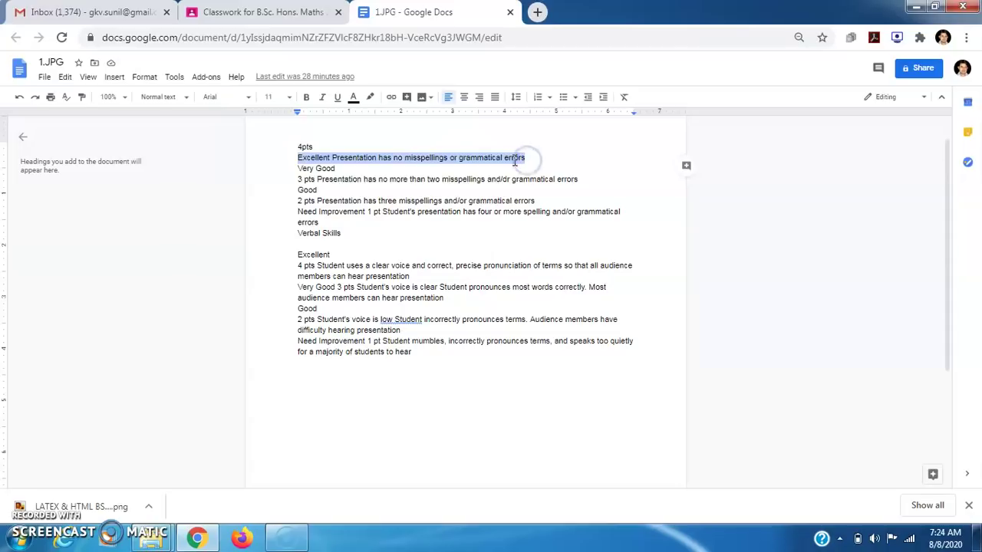
right_click(525, 159)
left_click(536, 192)
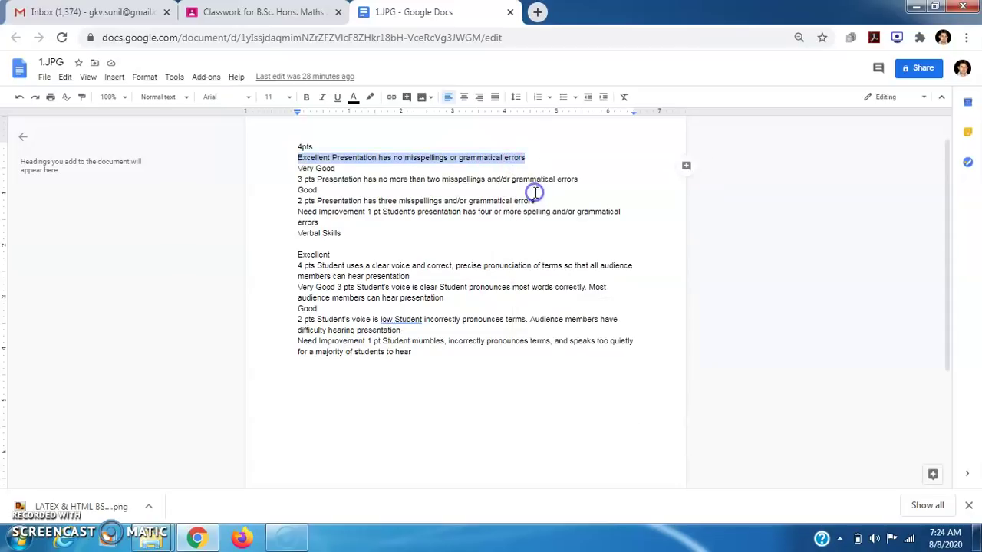
left_click(260, 17)
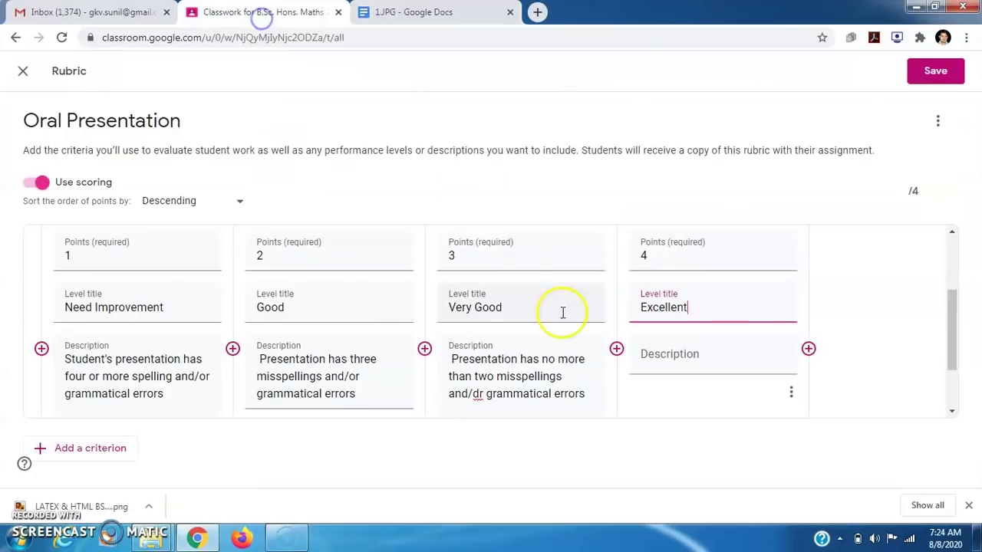
left_click(656, 357)
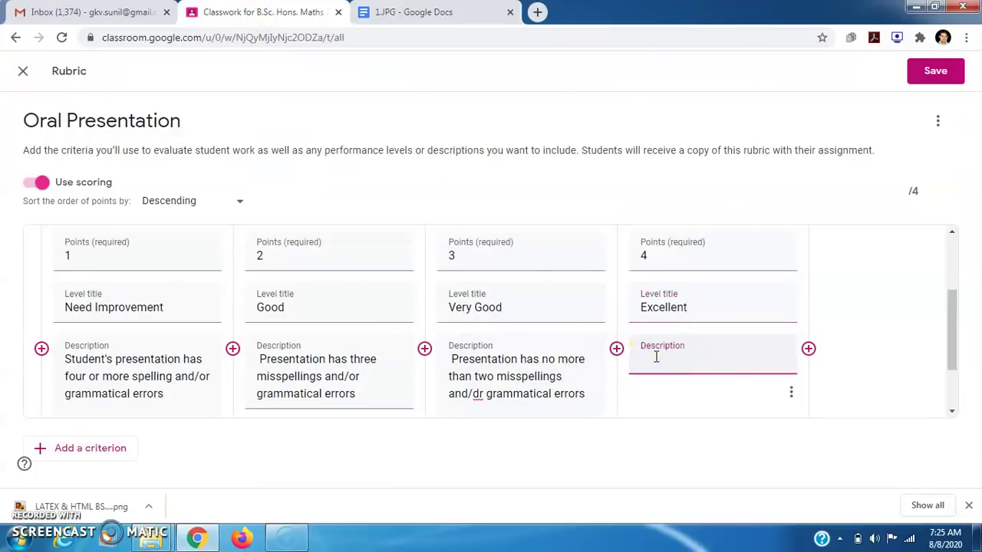
key("ctrl+v")
left_click(894, 345)
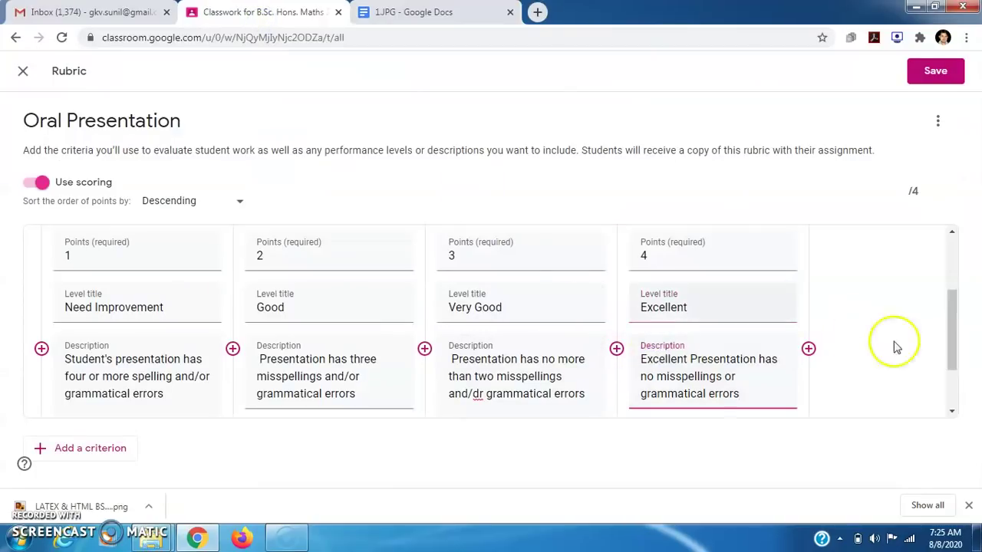
Add a second criterion to the rubric and enter "Organizational Skills" as its title.
left_click(954, 326)
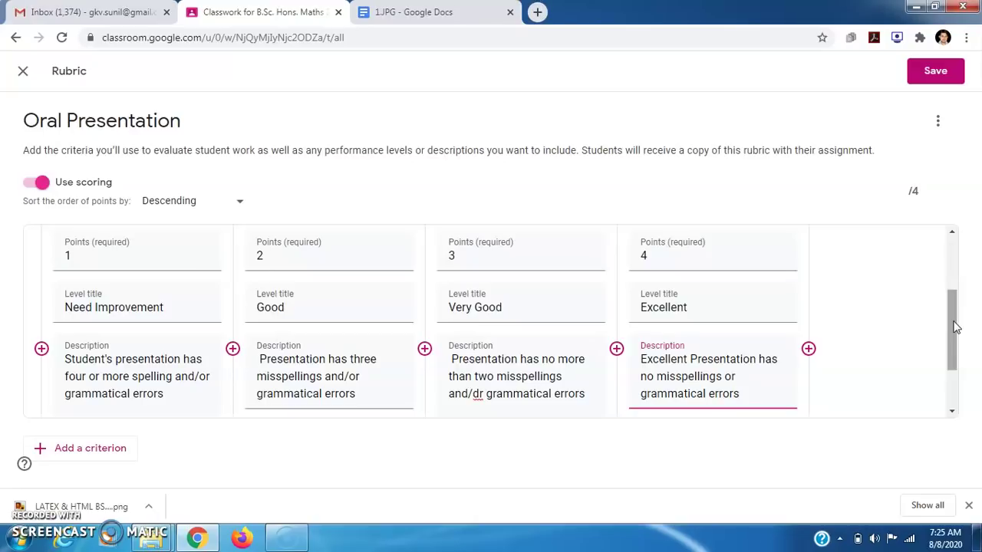
left_click_drag(954, 323, 946, 259)
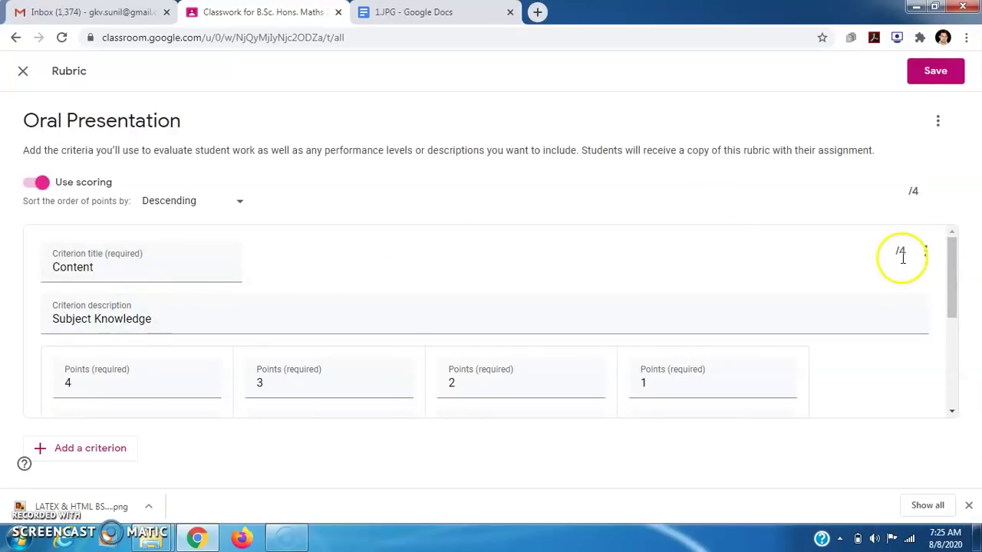
left_click_drag(957, 292, 954, 380)
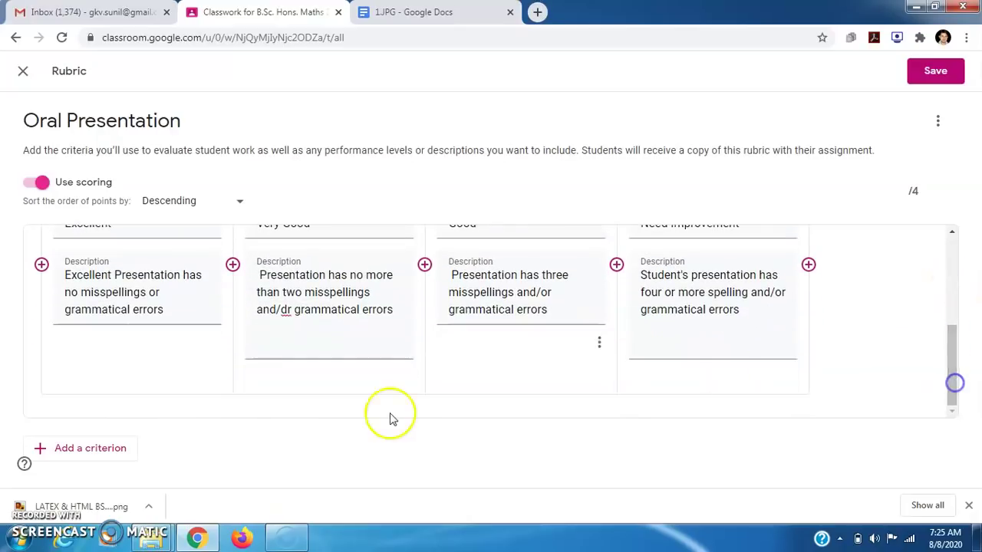
left_click(100, 455)
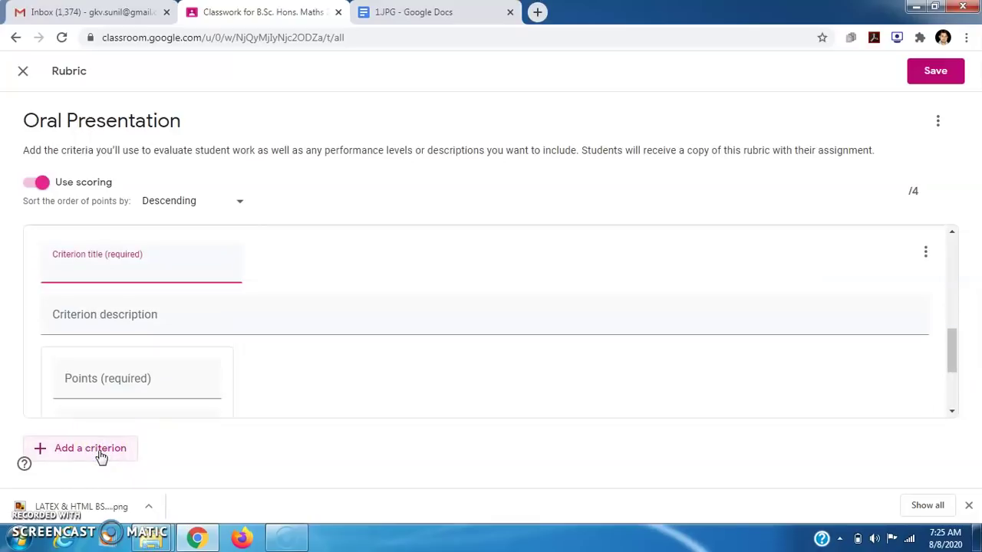
left_click(121, 292)
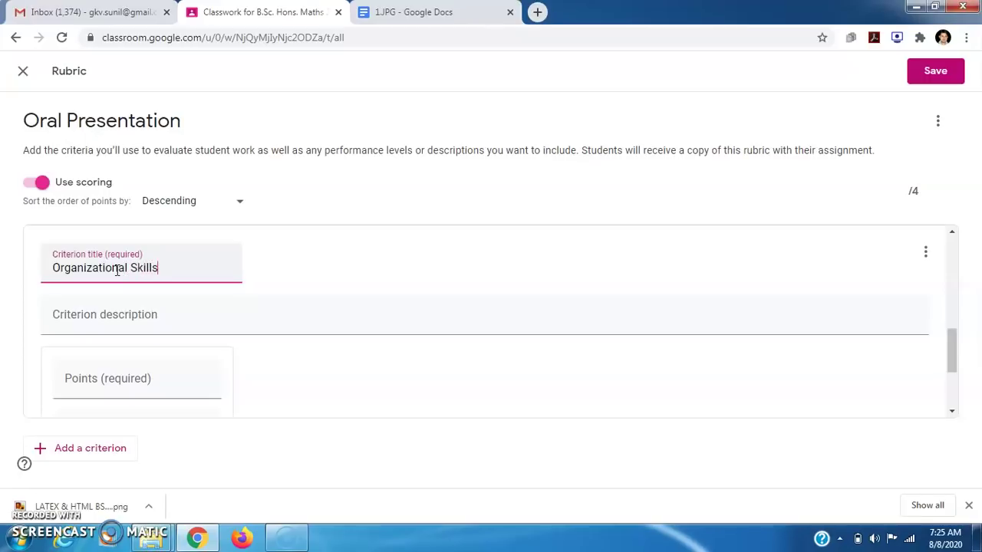
left_click(112, 314)
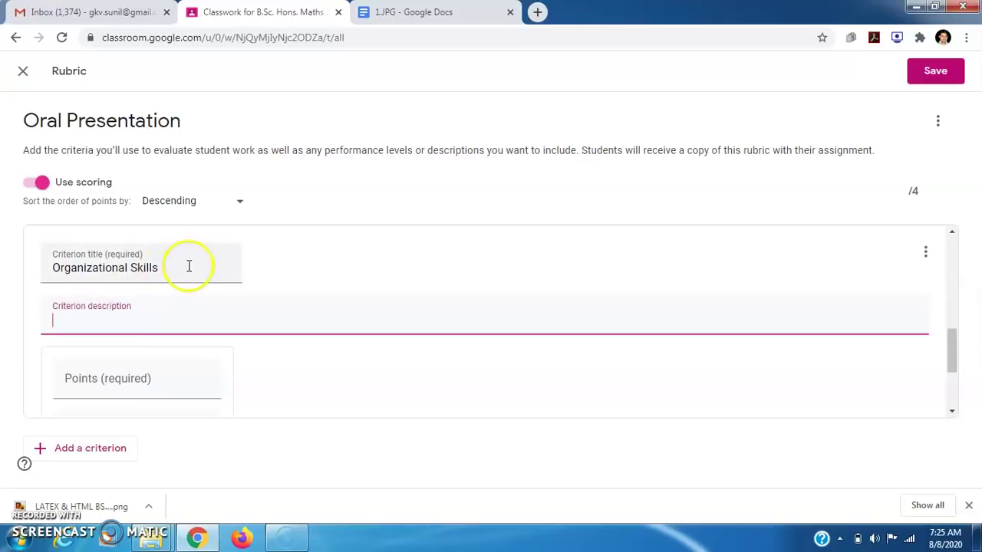
Move "Organizational Skills" from the new criterion's title to its description and title the criterion "Content".
left_click_drag(179, 266, 36, 266)
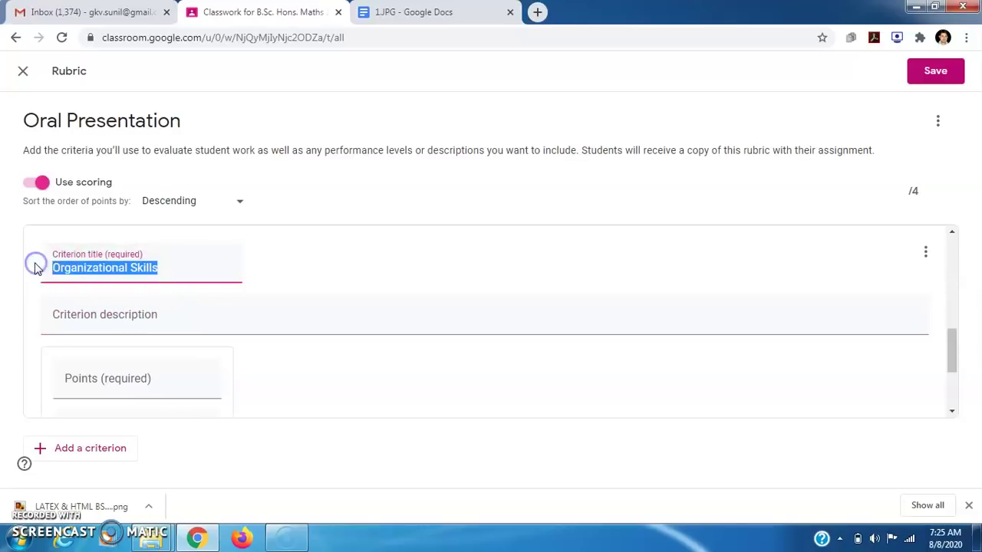
key("BackSpace")
left_click(77, 314)
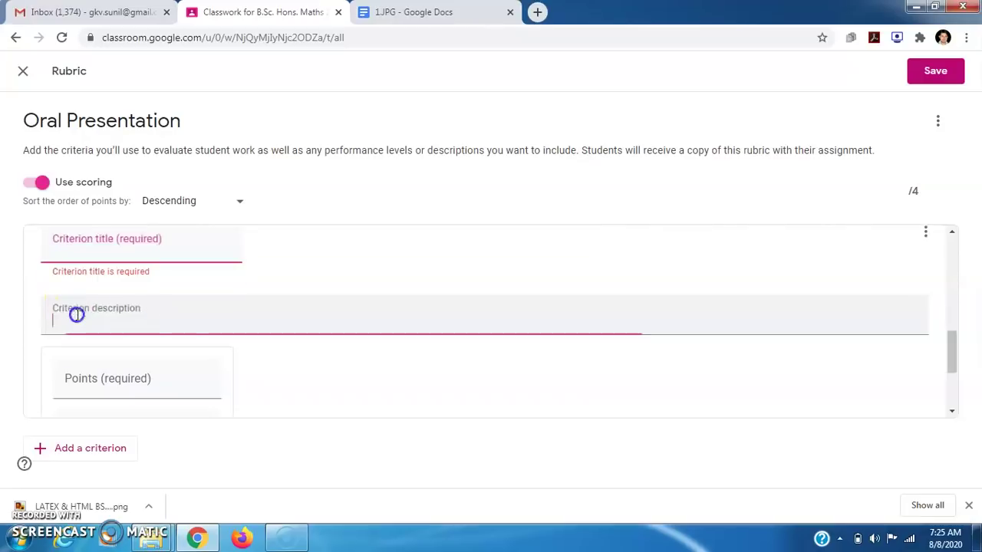
key("ctrl+v")
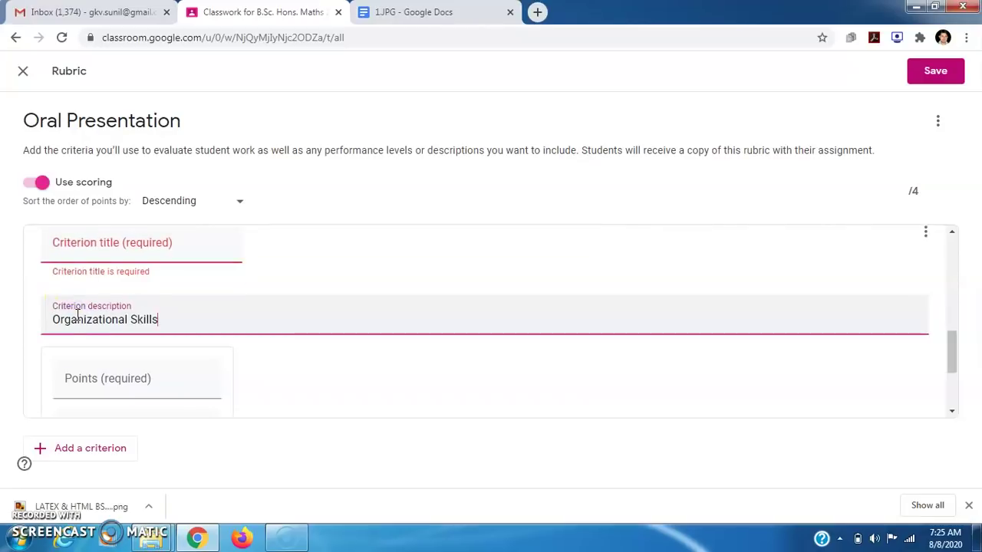
left_click(81, 252)
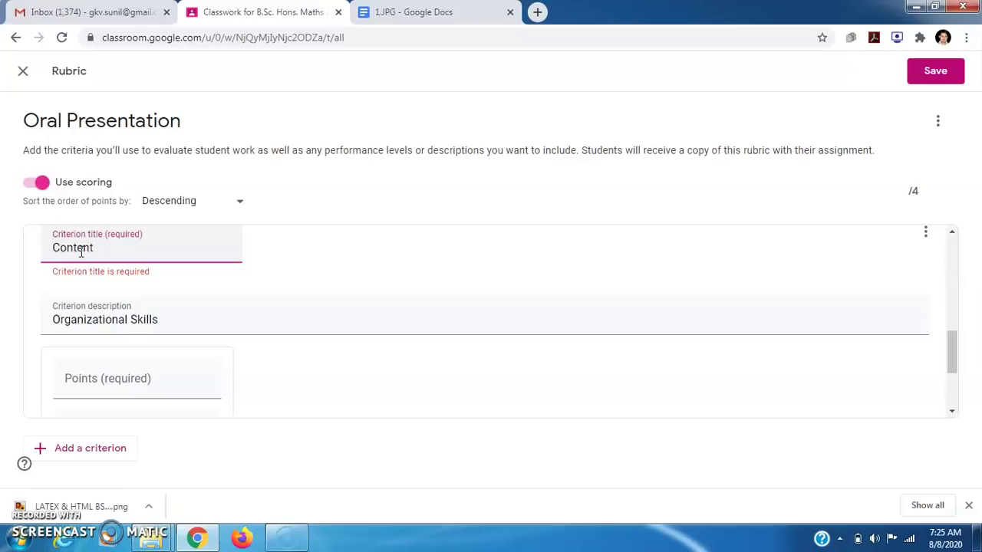
Set the new criterion's first level to 1 point and title it "need improvement".
left_click(116, 383)
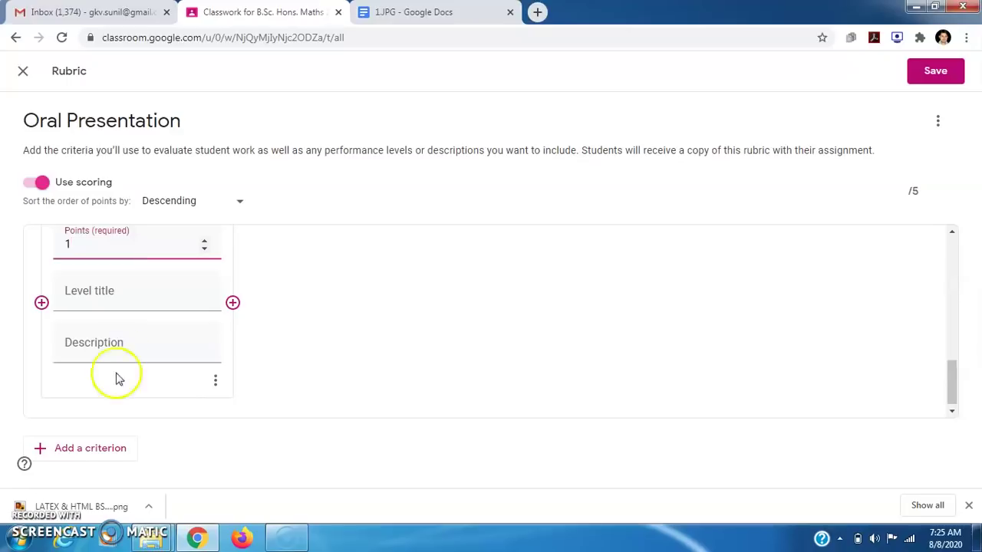
left_click(126, 290)
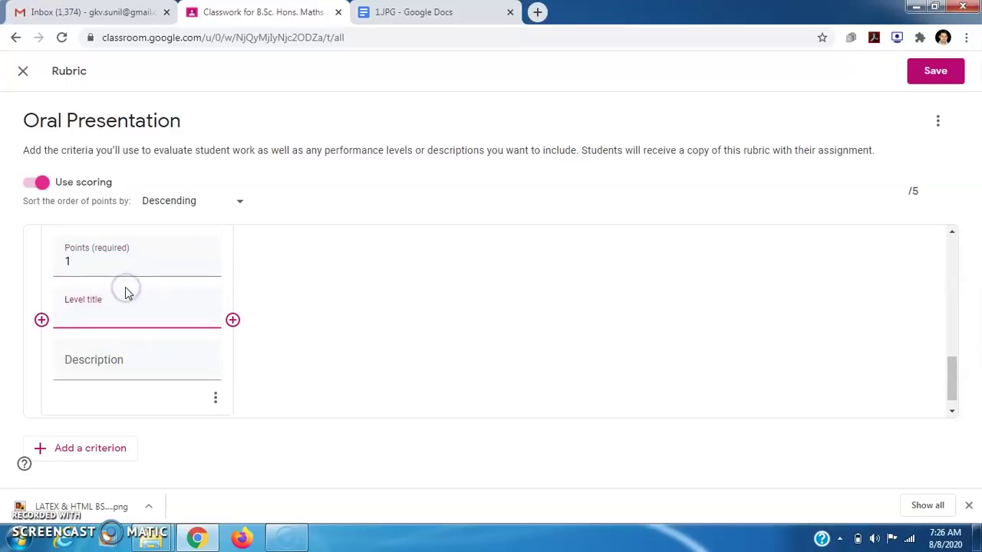
left_click_drag(952, 376, 949, 284)
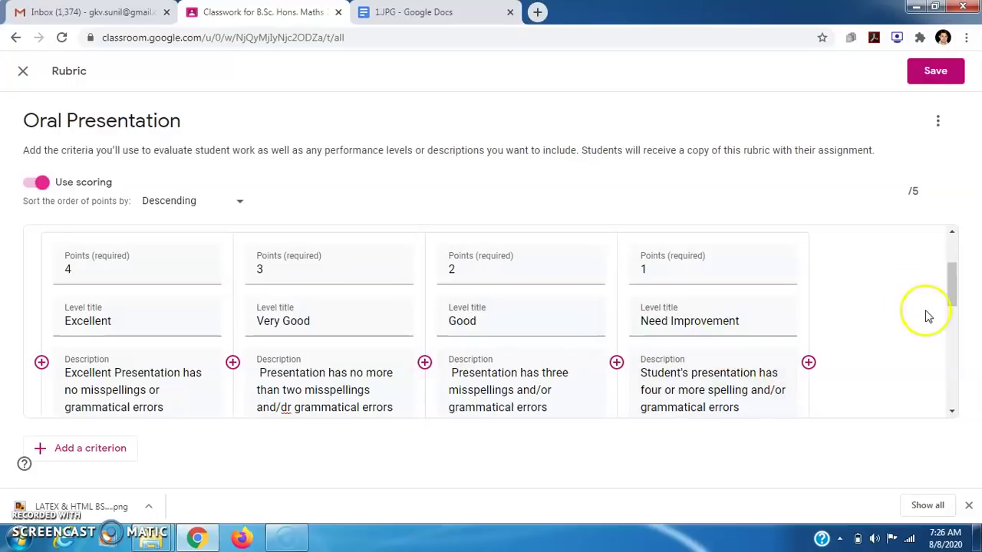
left_click_drag(951, 287, 953, 396)
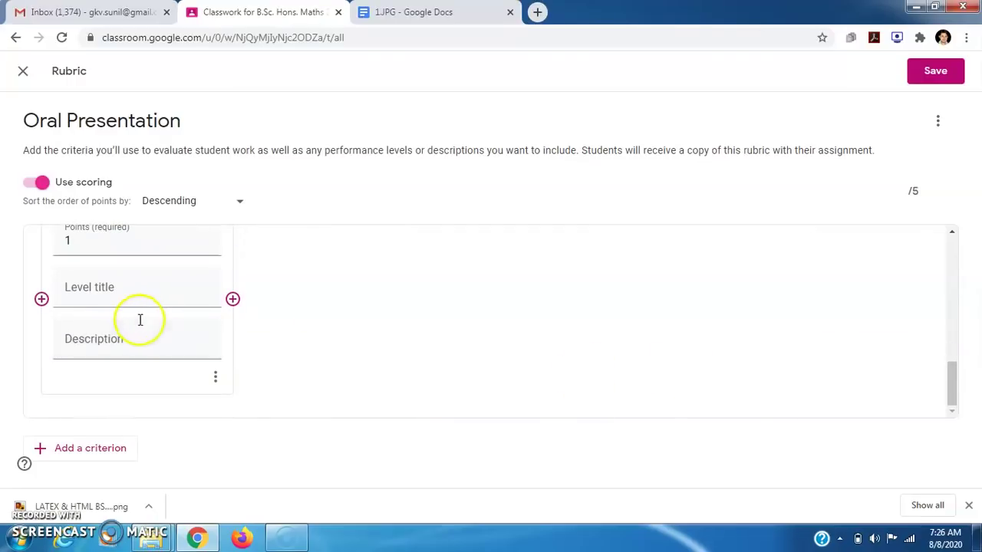
left_click(115, 290)
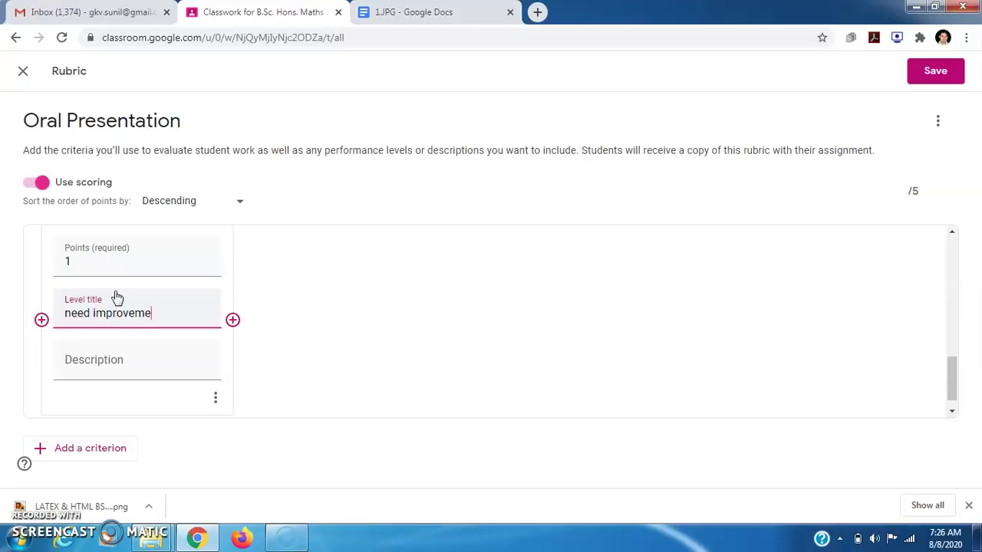
left_click(142, 359)
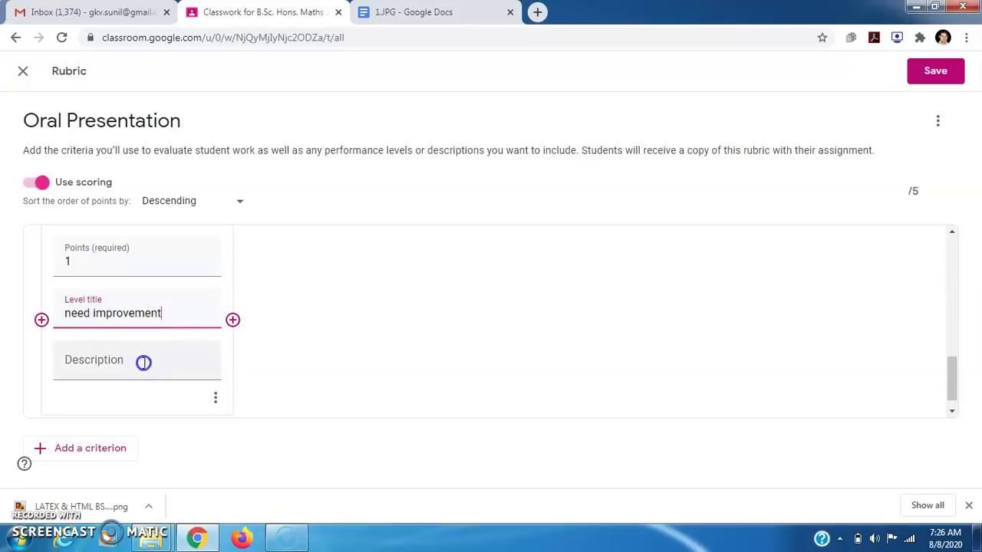
Add an empty second level after the "need improvement" level of the Organizational Skills criterion.
left_click(237, 328)
left_click(233, 320)
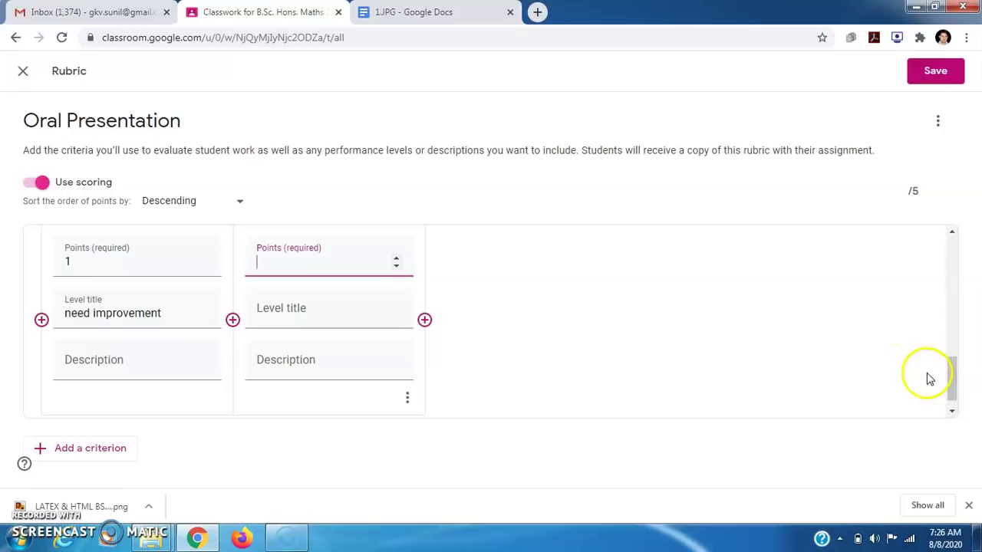
left_click(950, 379)
left_click_drag(950, 379, 949, 276)
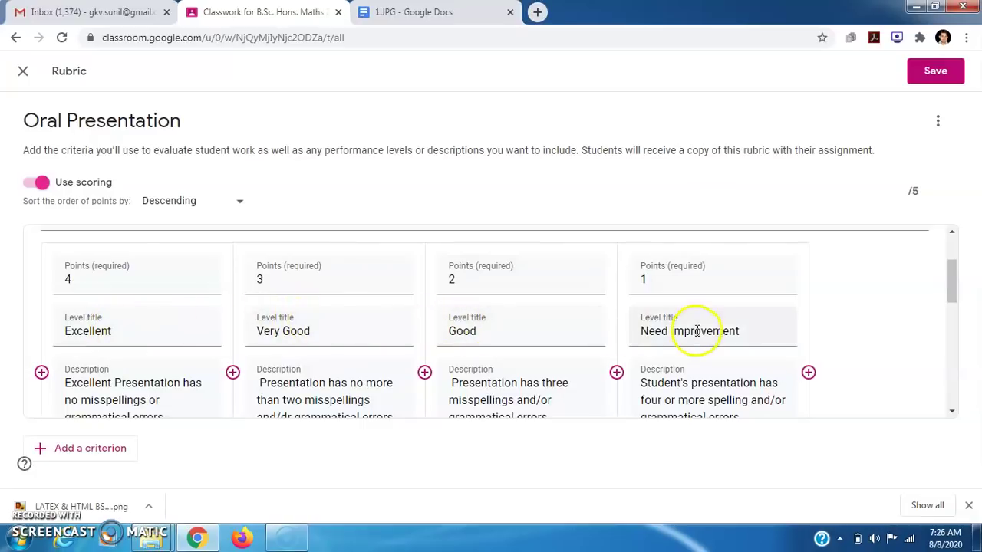
Clear the level title of the 1-point level in the second criterion and try to save the rubric.
left_click_drag(948, 259, 951, 368)
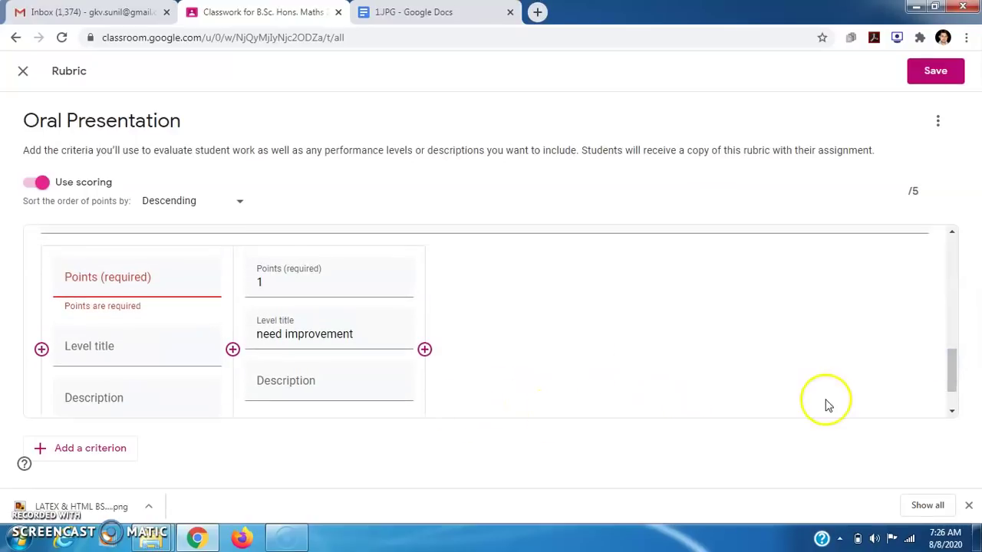
left_click(378, 339)
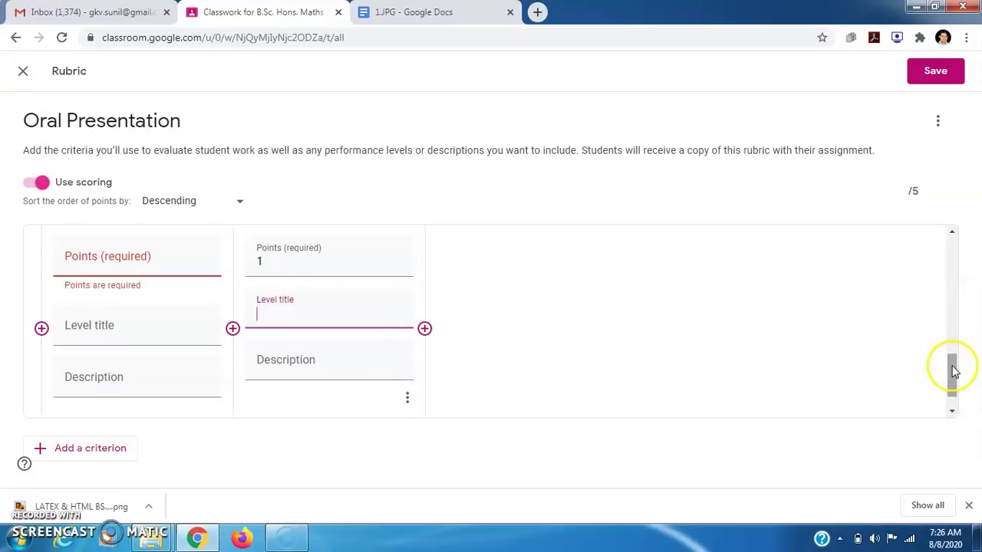
left_click_drag(951, 368, 951, 280)
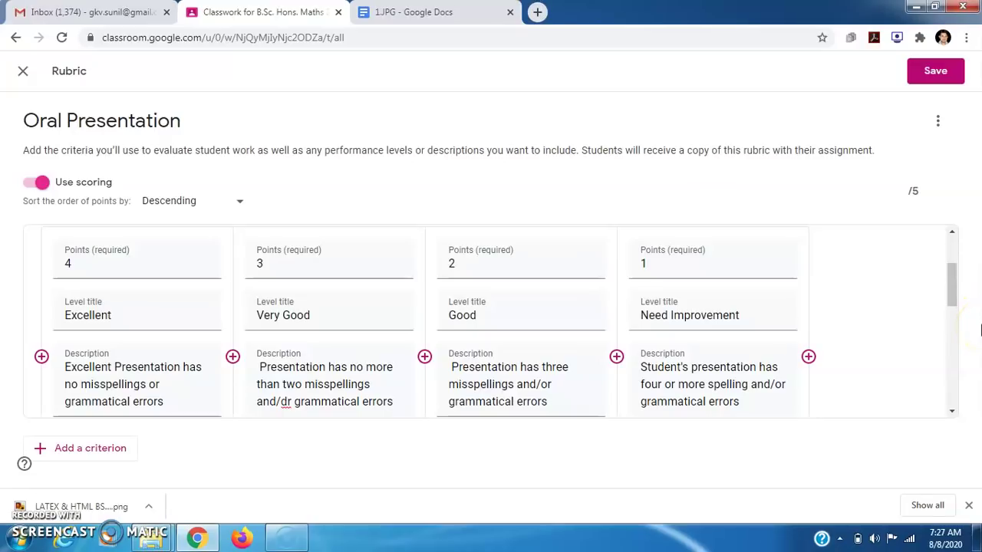
left_click(936, 73)
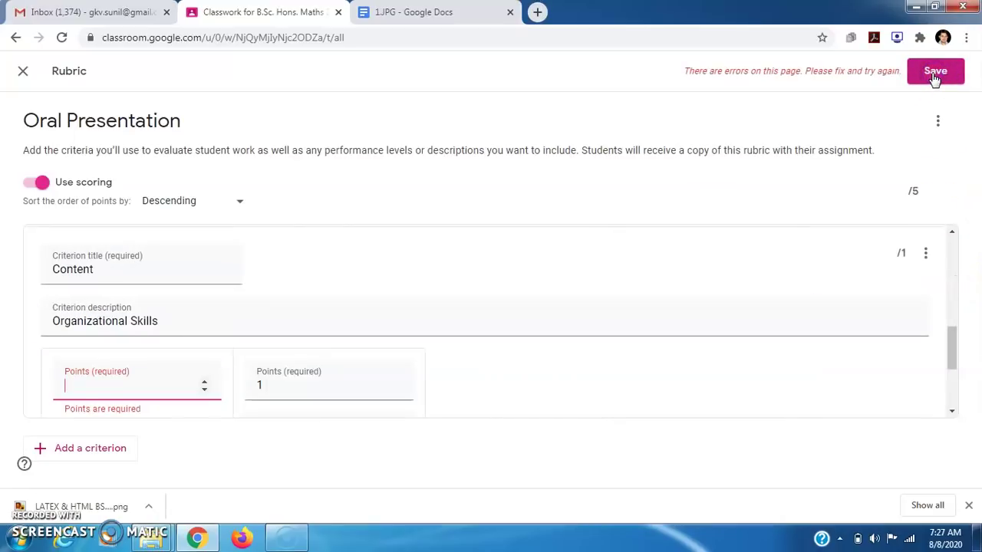
Give the second criterion's empty level 1 point and the title "need improvement", and set its untitled neighbouring level to 2 points.
mouse_move(953, 340)
left_mouse_down()
mouse_move(953, 375)
mouse_move(951, 351)
left_mouse_up()
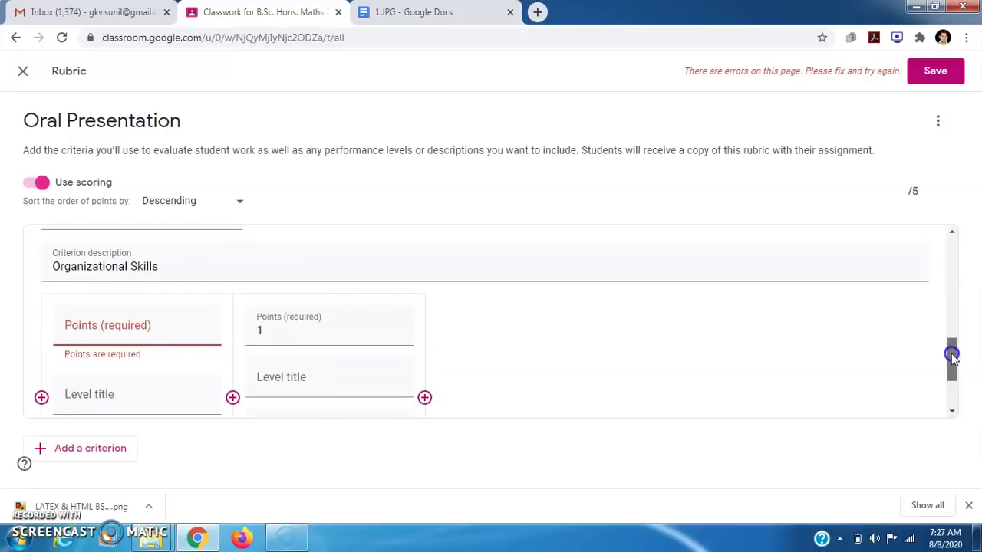
left_click(166, 328)
scroll(166, 328, "down", 1)
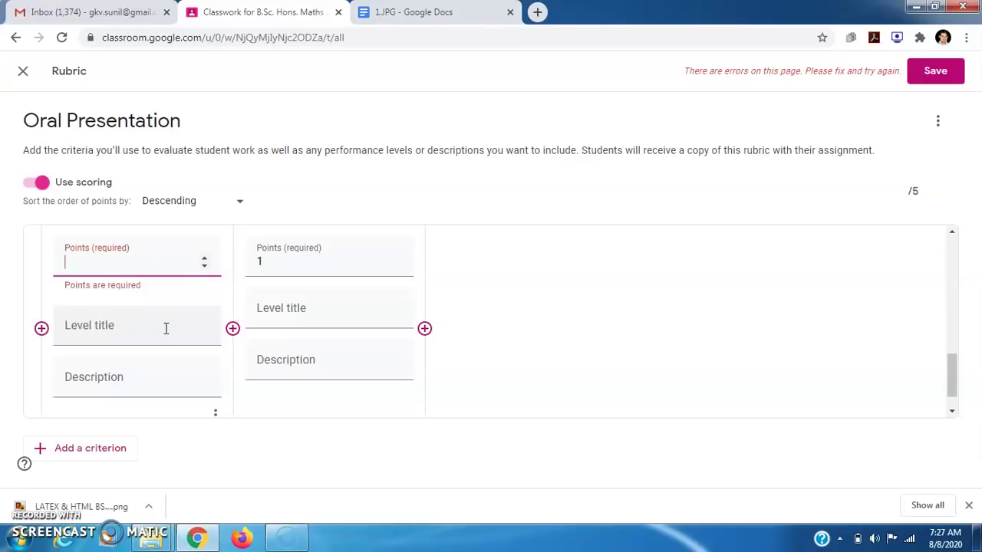
left_click(109, 333)
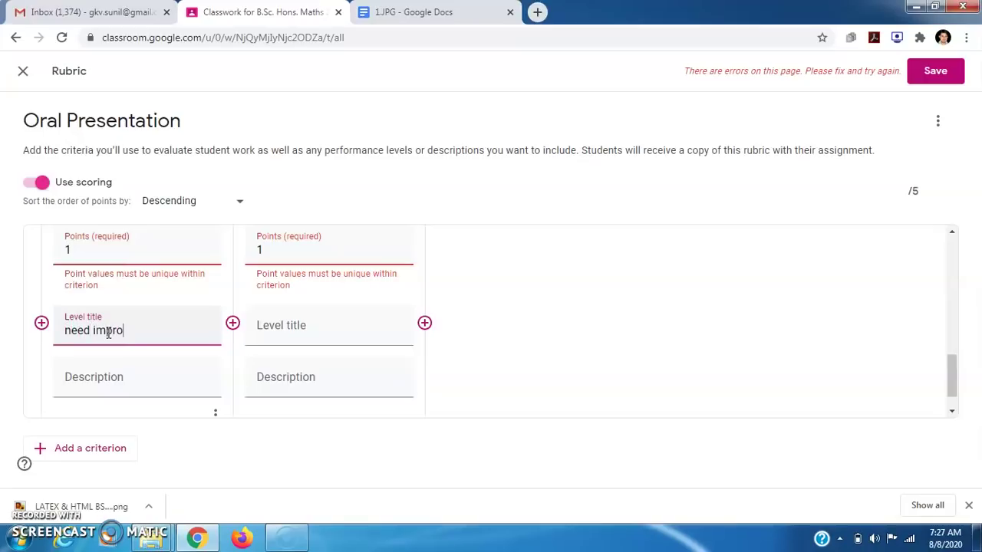
type("need improvement")
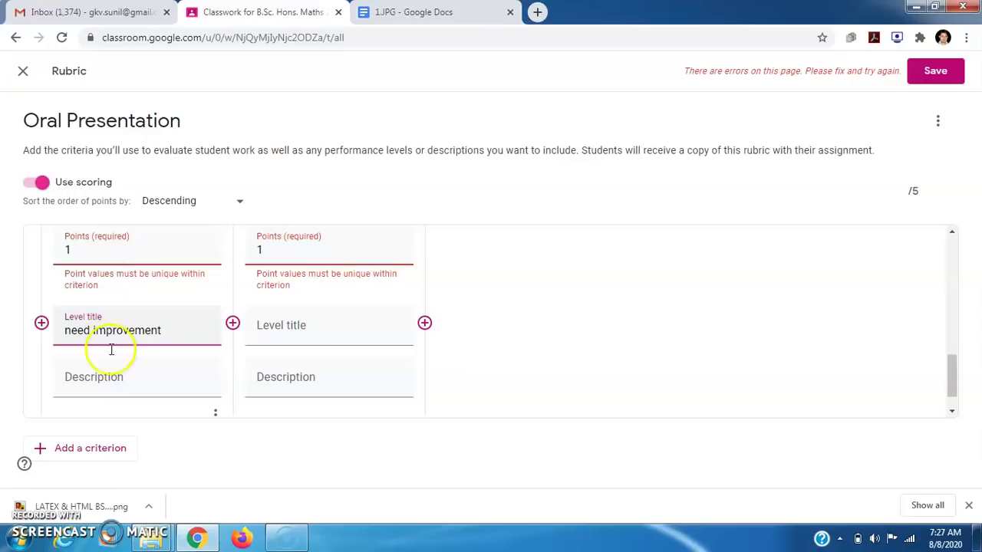
left_click(129, 375)
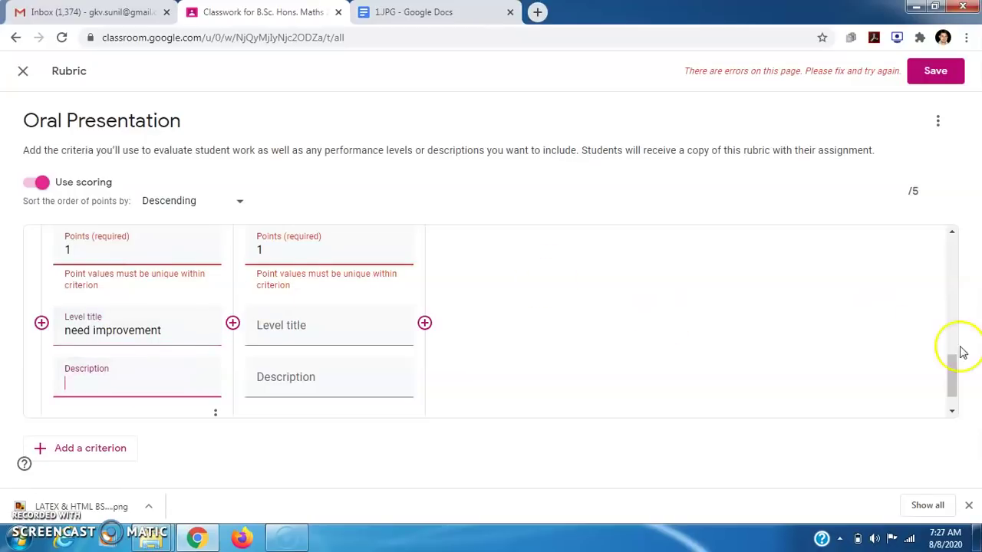
mouse_move(954, 376)
left_mouse_down()
mouse_move(951, 343)
mouse_move(951, 371)
left_mouse_up()
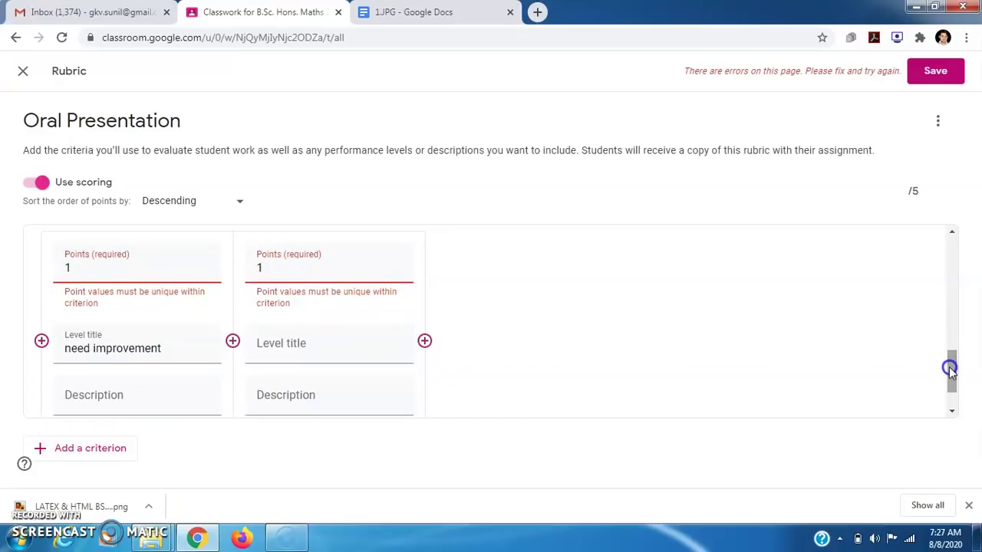
left_click(298, 269)
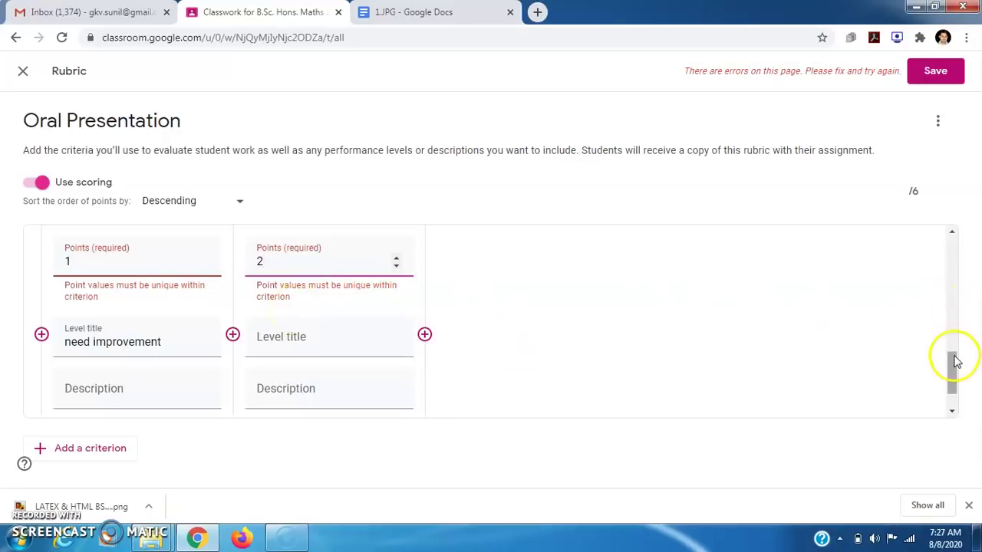
Title the 2-point level of the Organizational Skills criterion "good" and save the rubric.
left_click(338, 341)
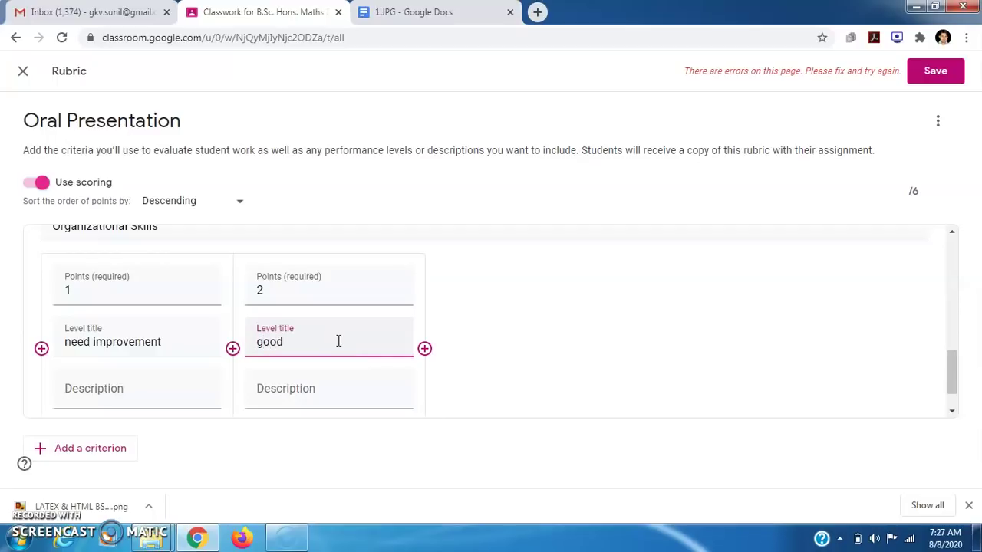
left_click_drag(949, 383, 953, 307)
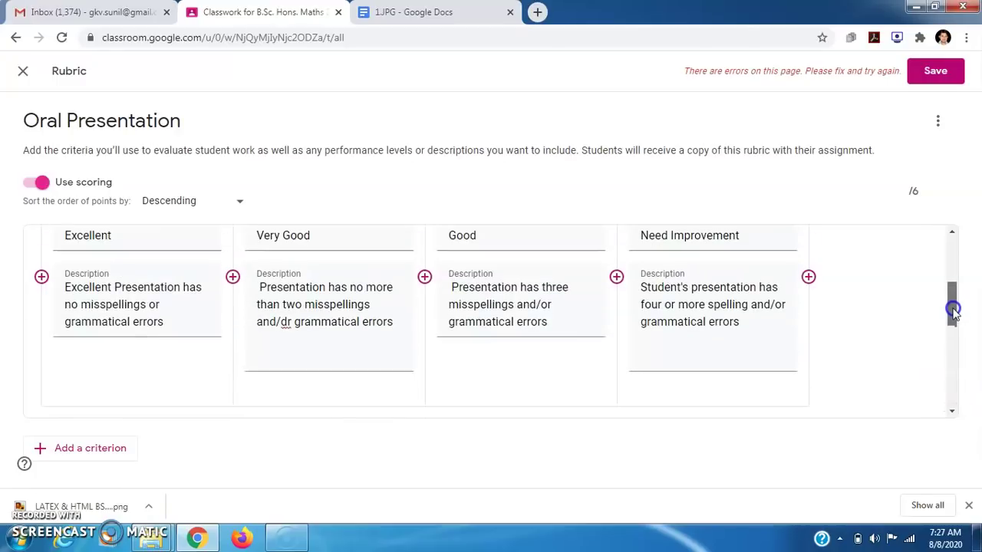
left_click(937, 71)
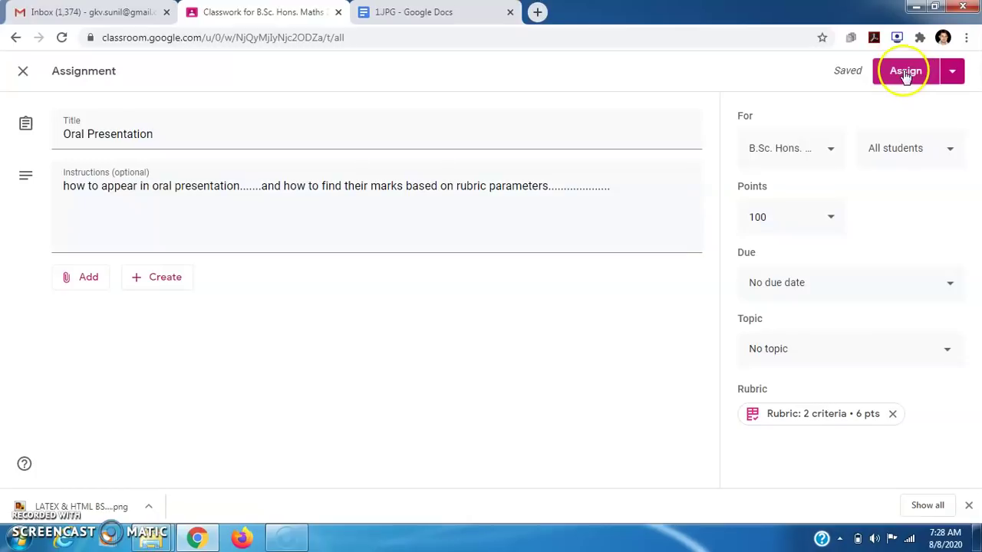
Assign the Oral Presentation to all students and open the posted assignment's student work overview.
left_click(904, 71)
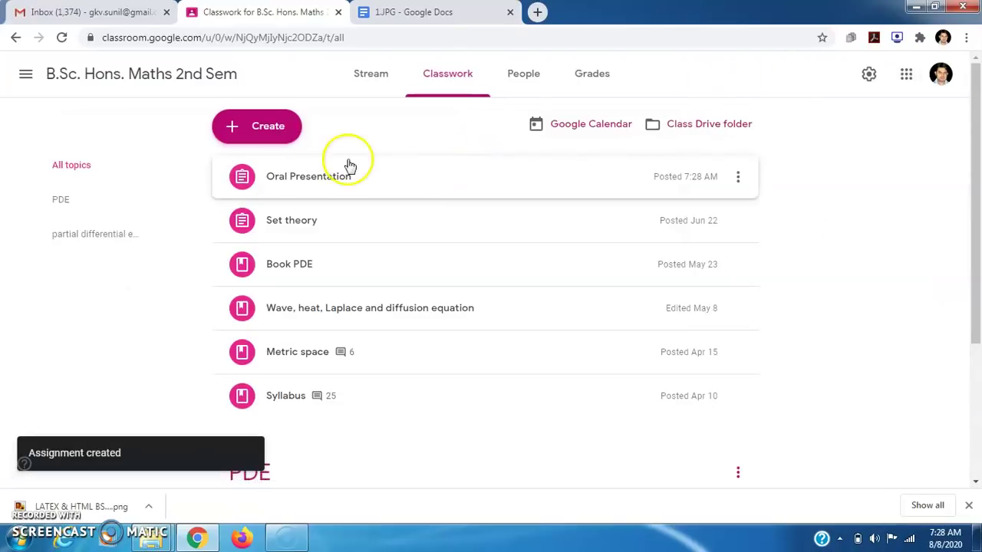
left_click(289, 178)
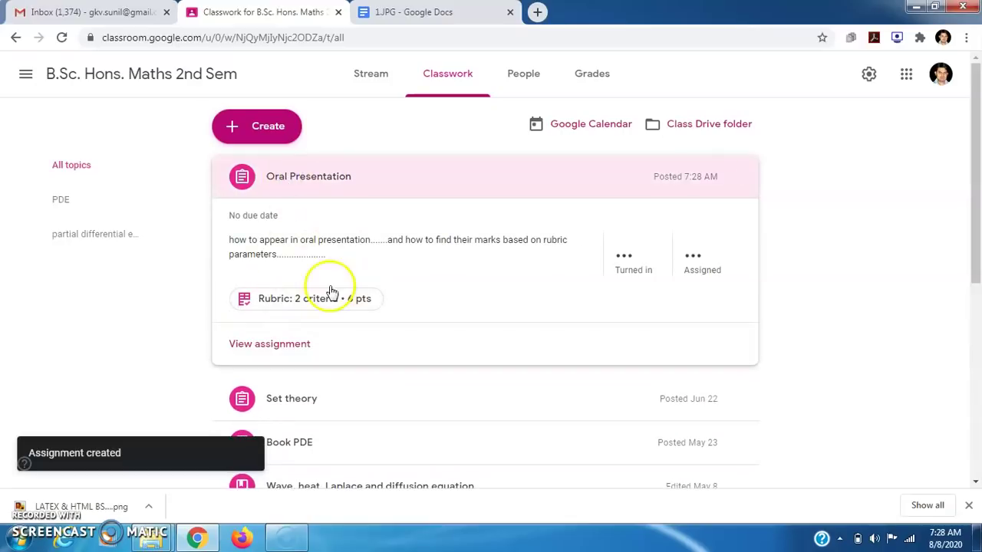
left_click(260, 345)
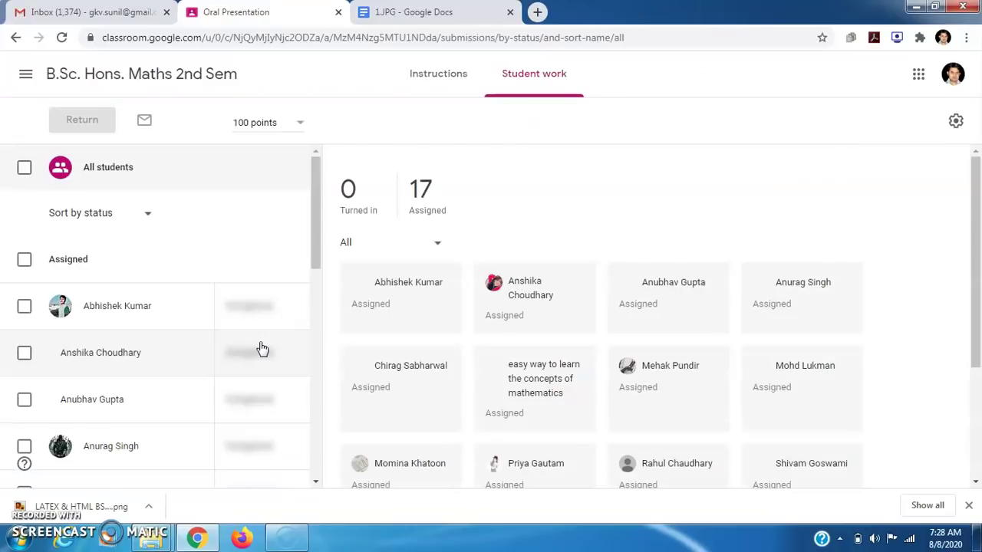
left_click_drag(966, 256, 975, 296)
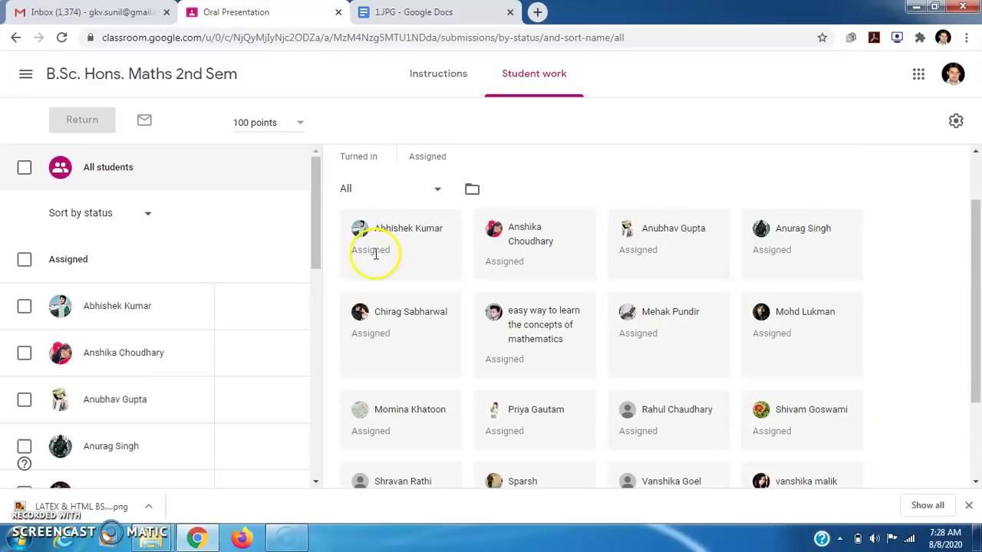
left_click_drag(974, 307, 975, 244)
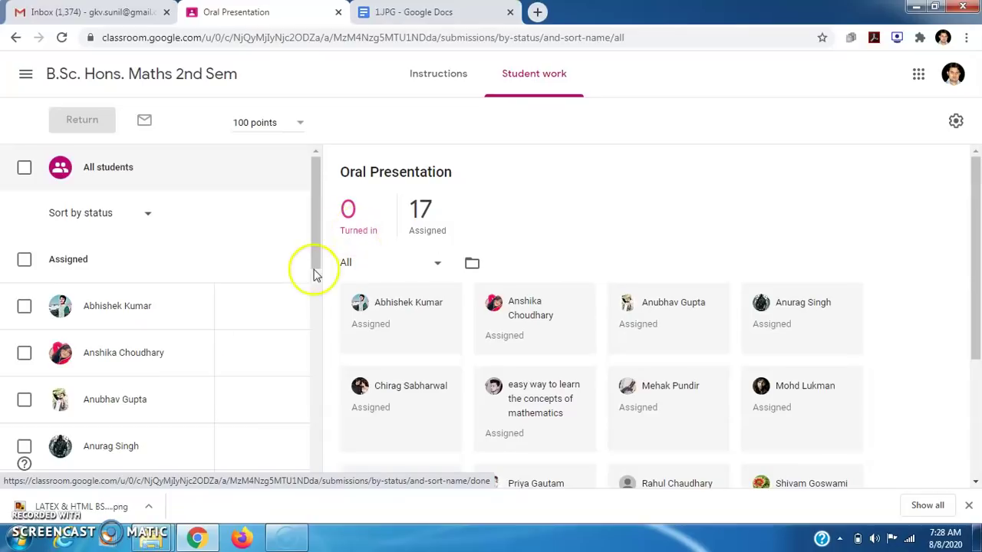
Open the first assigned student's rubric and try out each level of the 4-point criterion, ending on the 2-point level.
left_click(136, 308)
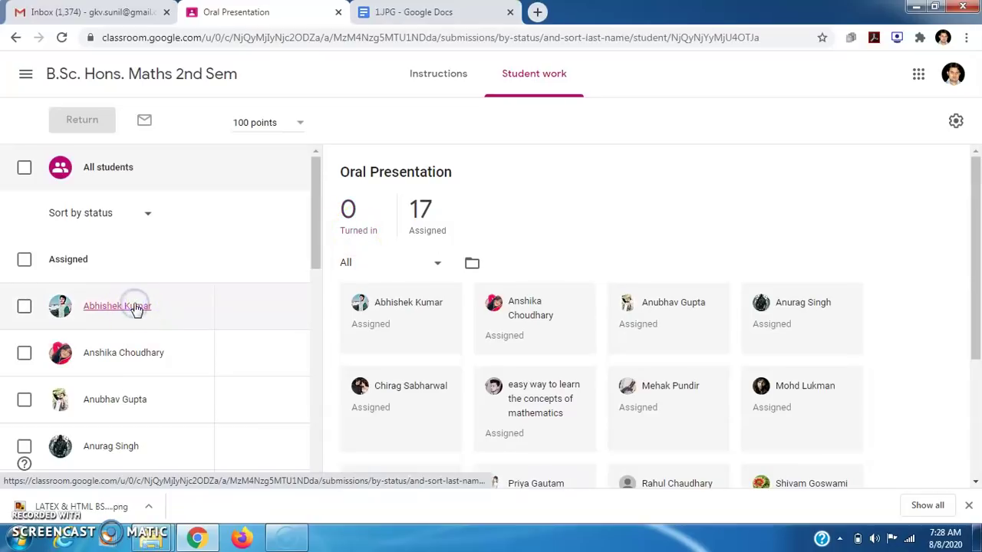
left_click_drag(978, 310, 979, 347)
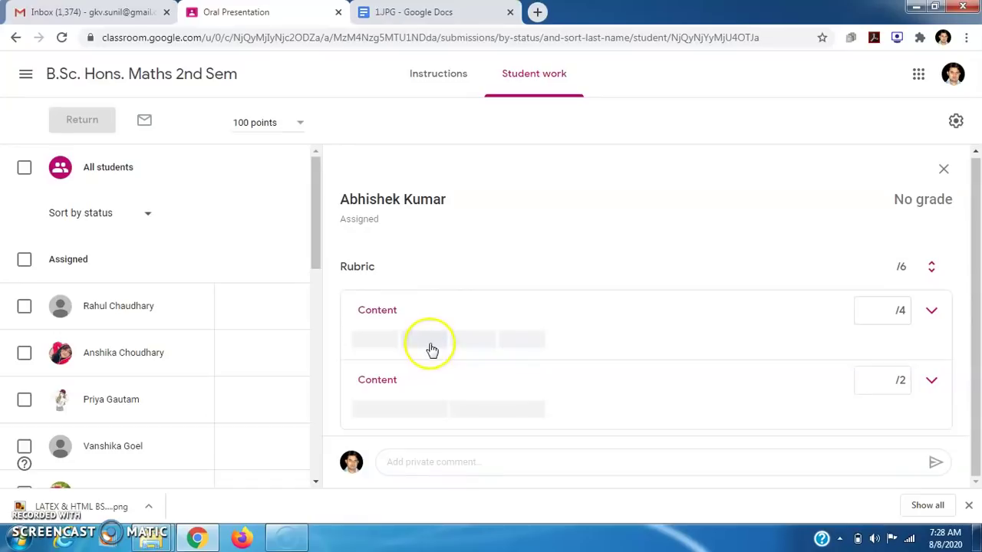
left_click(377, 343)
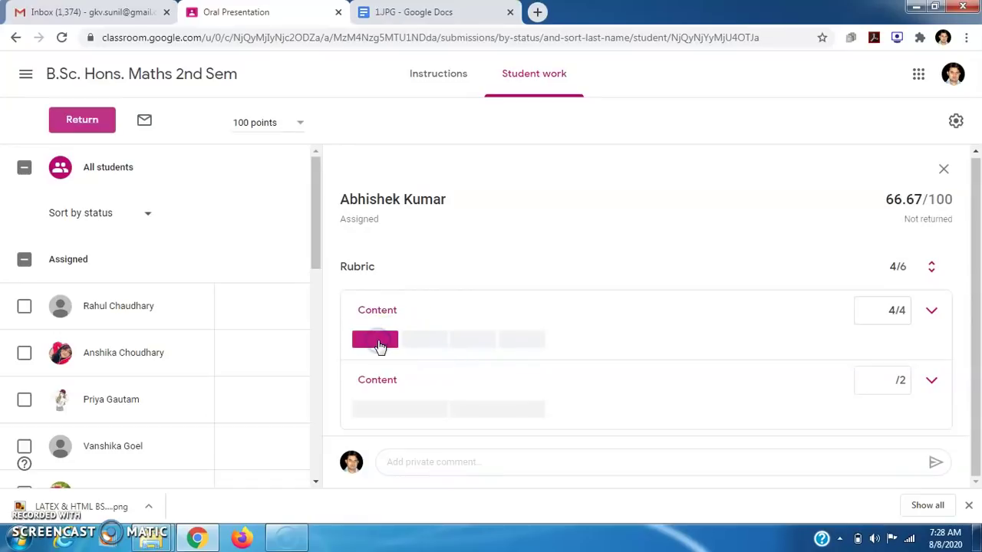
left_click(428, 342)
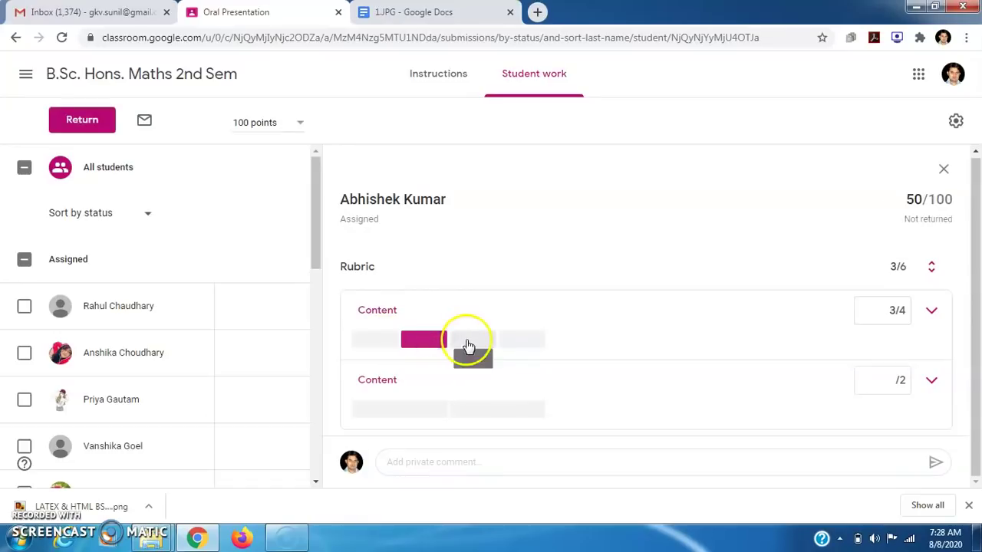
left_click(468, 344)
left_click(526, 343)
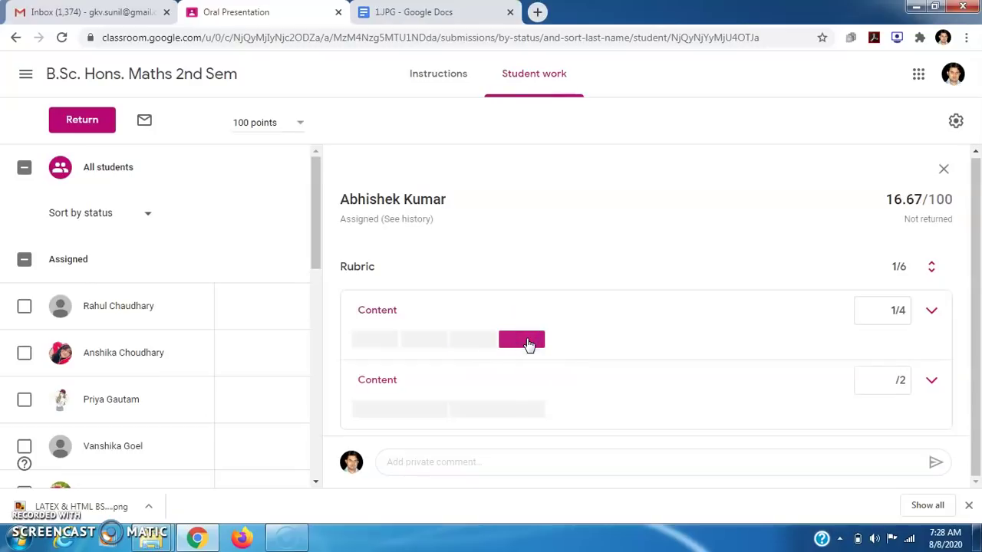
left_click(377, 342)
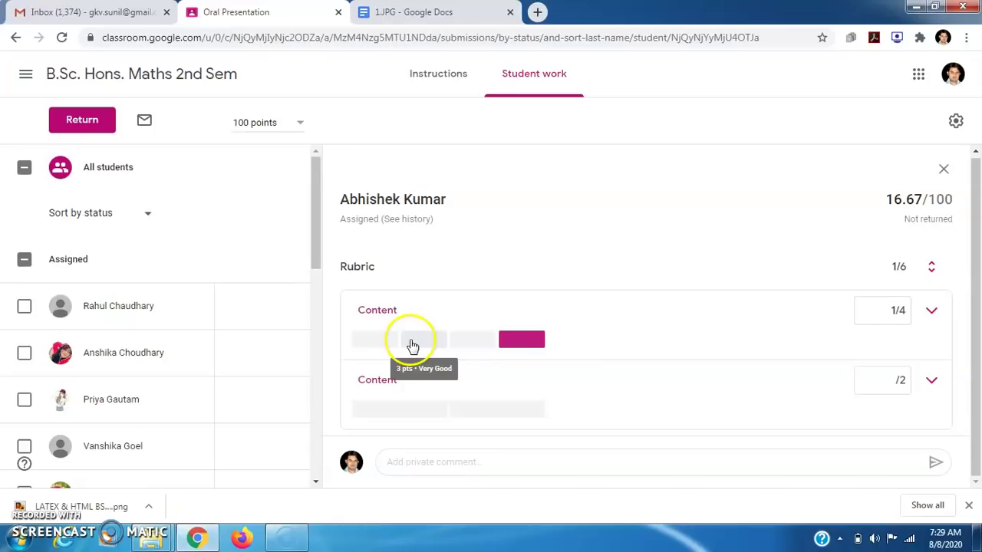
left_click(411, 342)
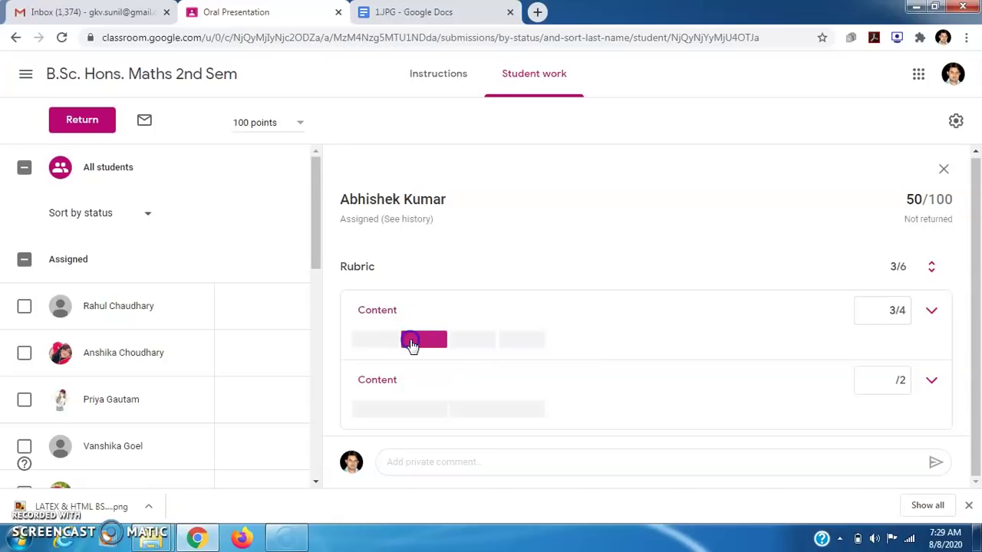
left_click(468, 341)
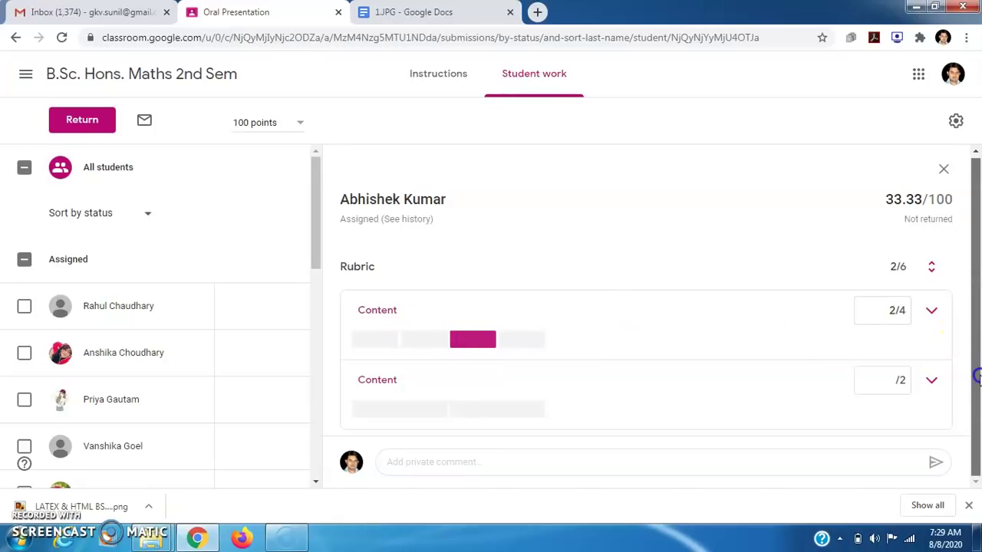
Rate the student 1 point on the second criterion, after trying 2 points, and 3 points on the first criterion.
left_click(418, 412)
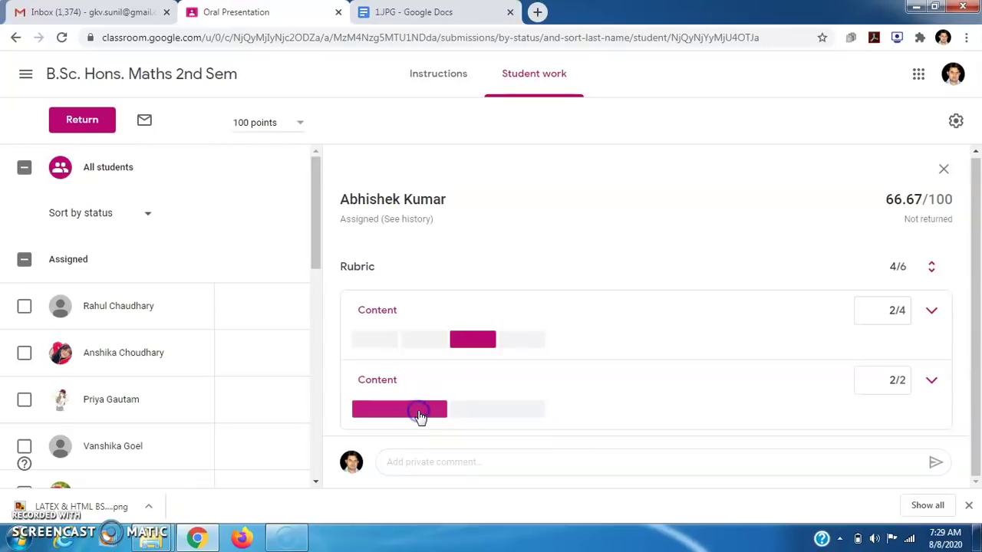
left_click(483, 418)
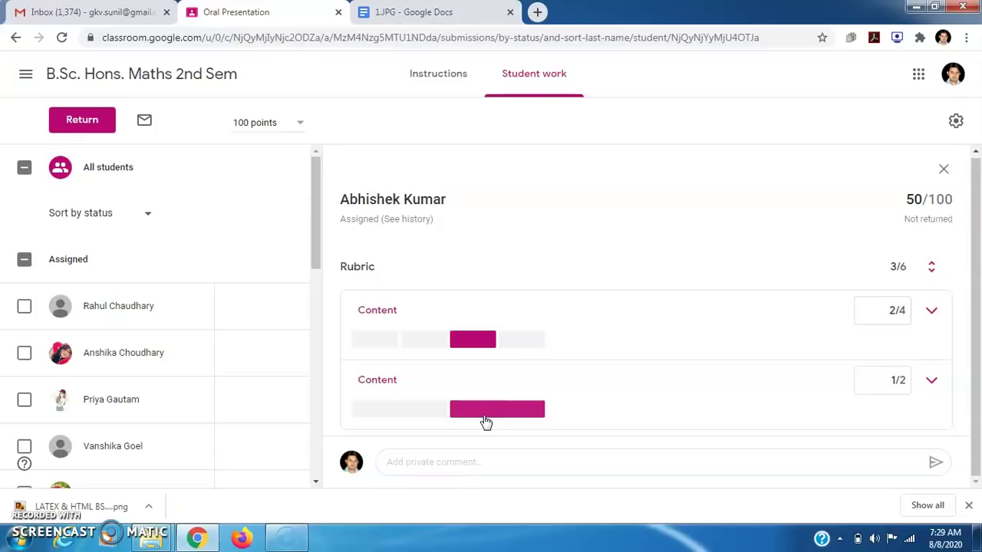
left_click(973, 328)
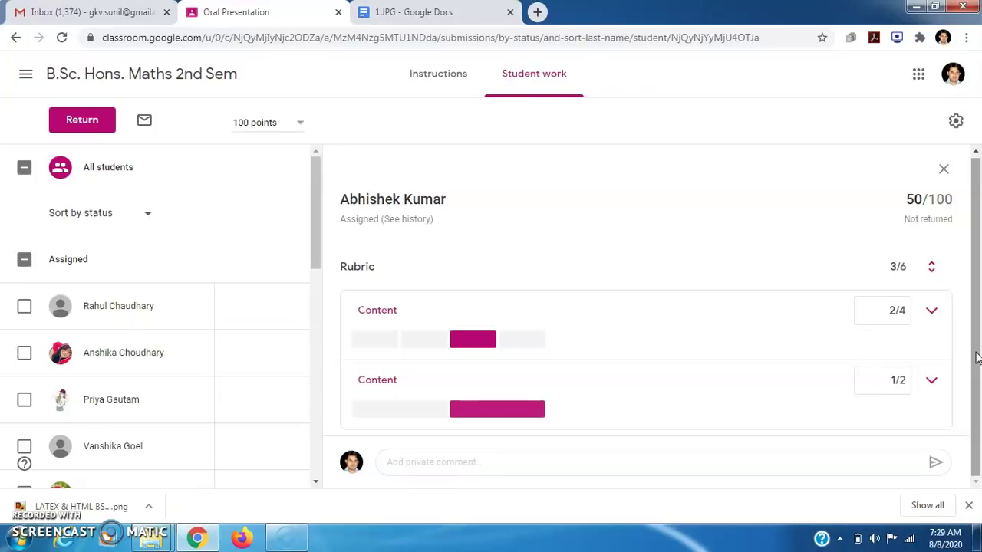
left_click_drag(976, 372, 977, 284)
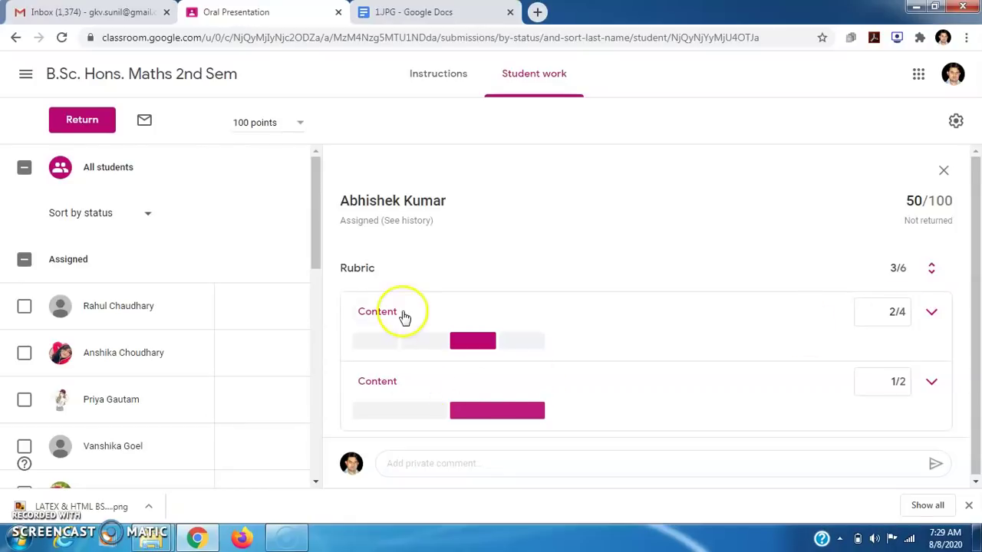
left_click(426, 342)
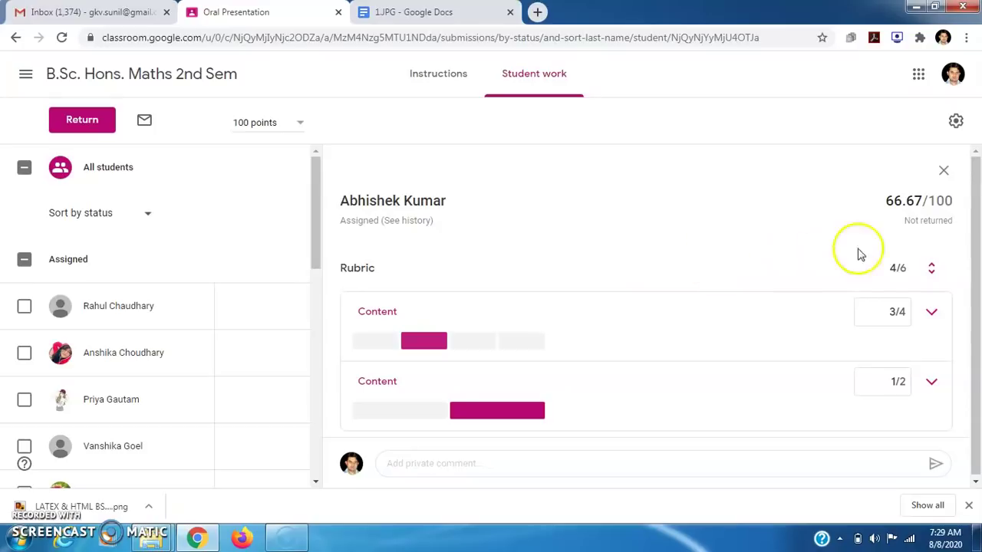
left_click(941, 219)
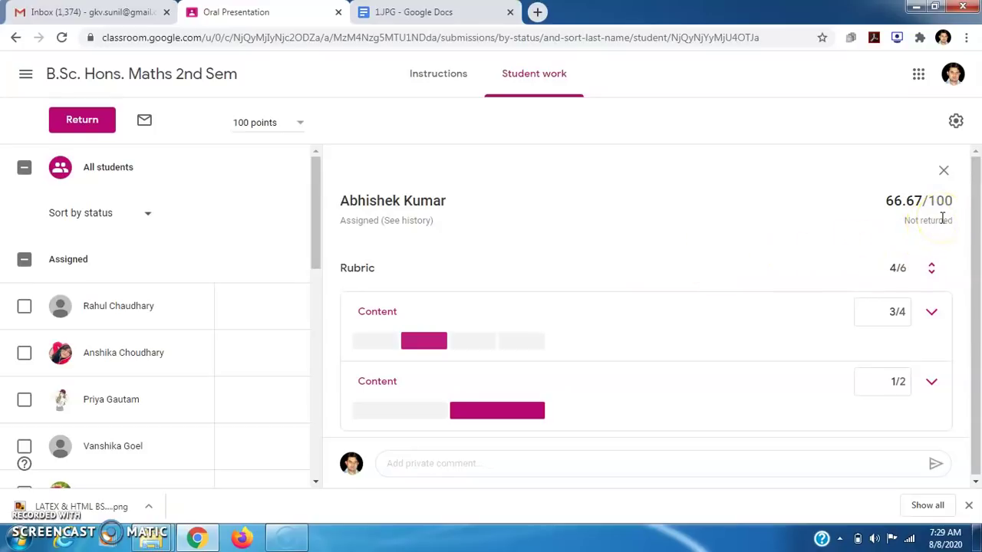